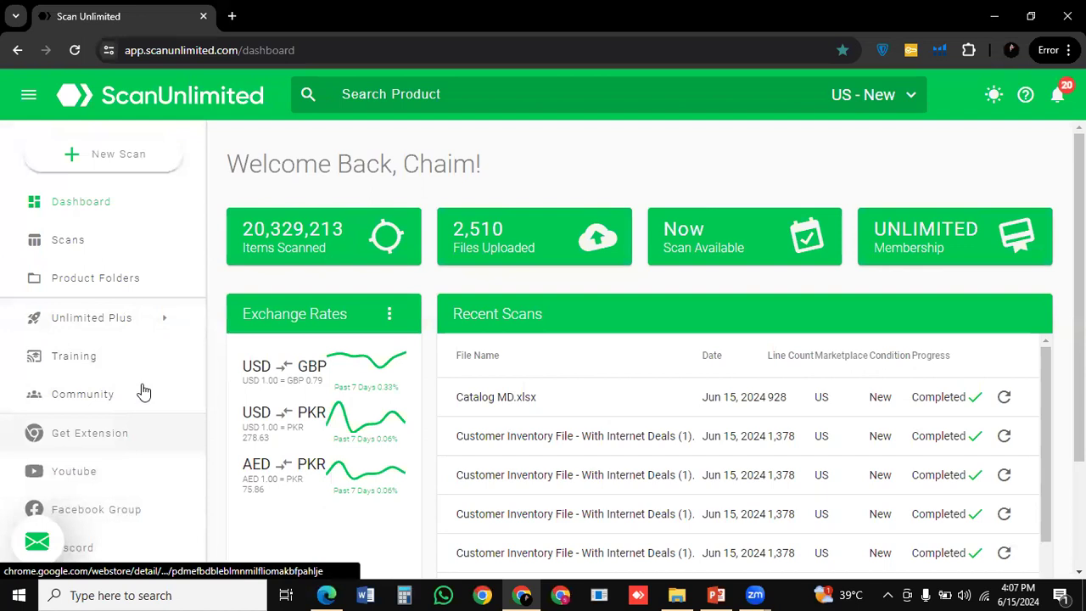
# Start a new scan and upload the Catalog MD file from the catalogue folder
pyautogui.click(121, 162)
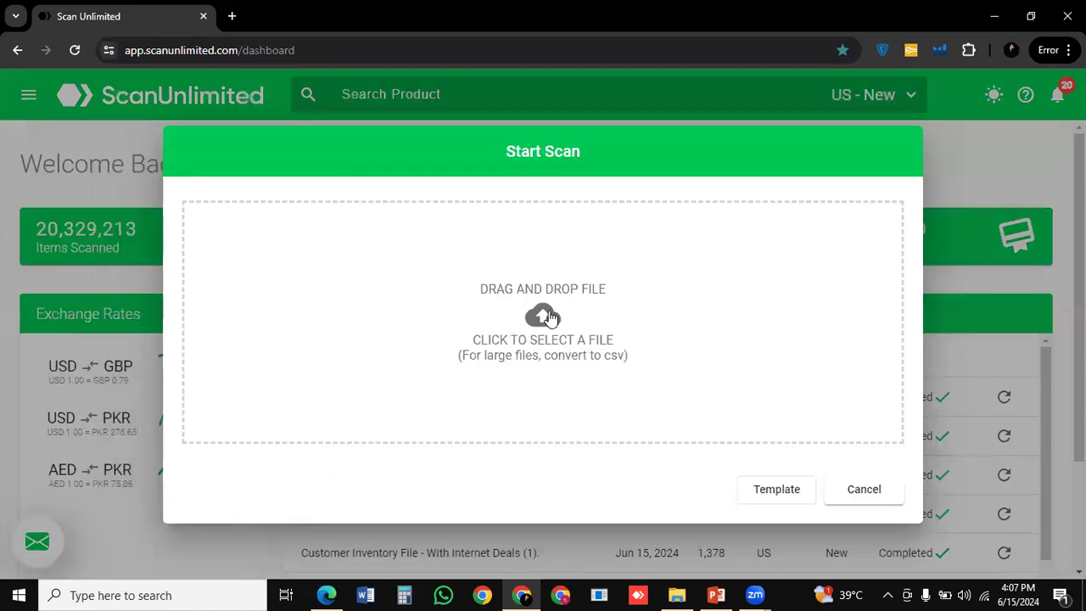
pyautogui.click(543, 316)
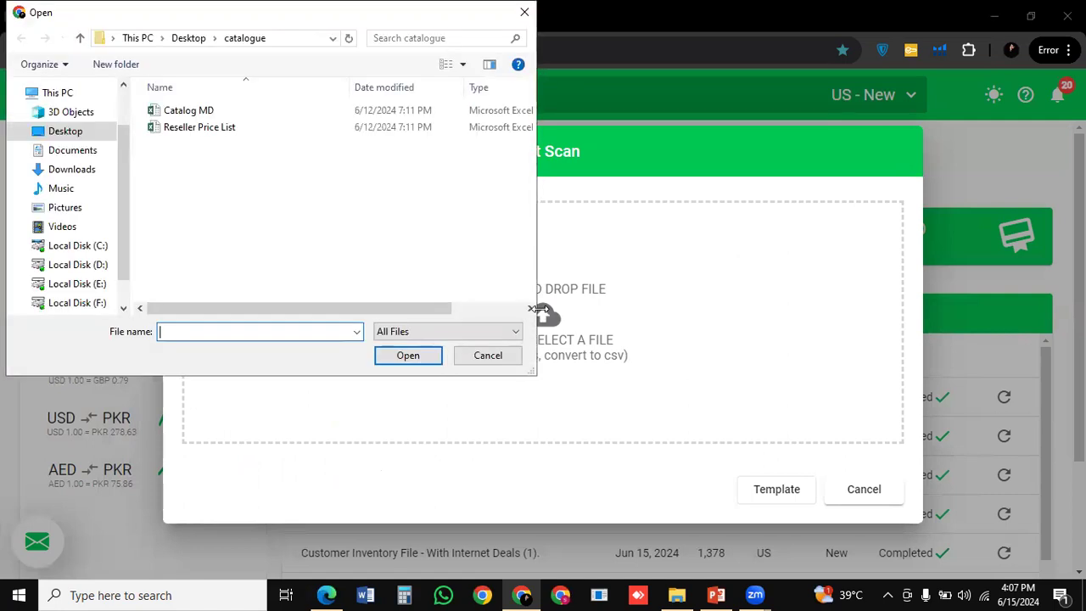
pyautogui.click(263, 109)
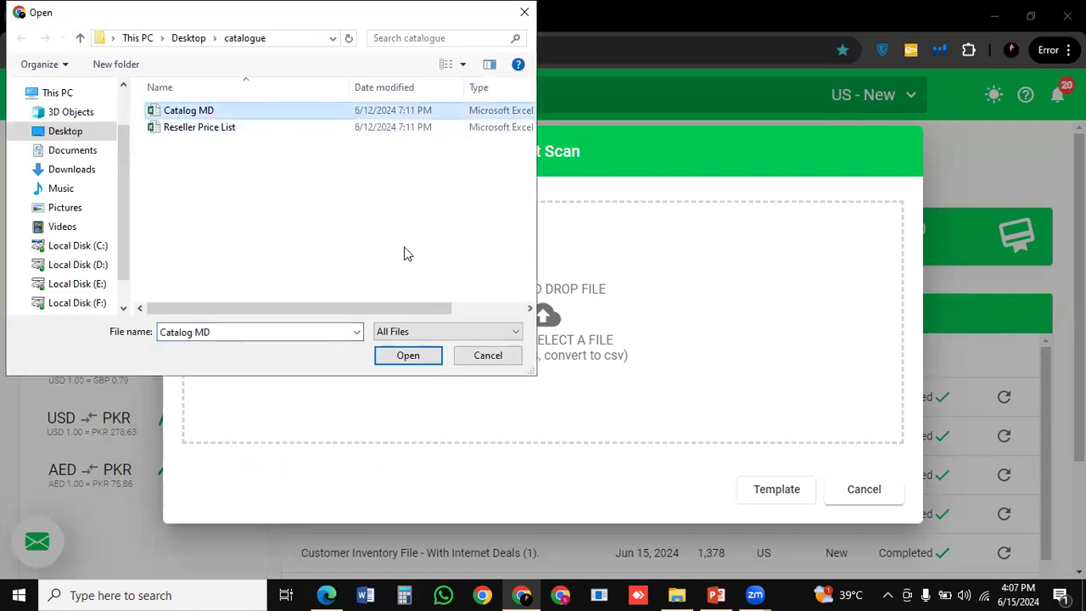
pyautogui.click(422, 359)
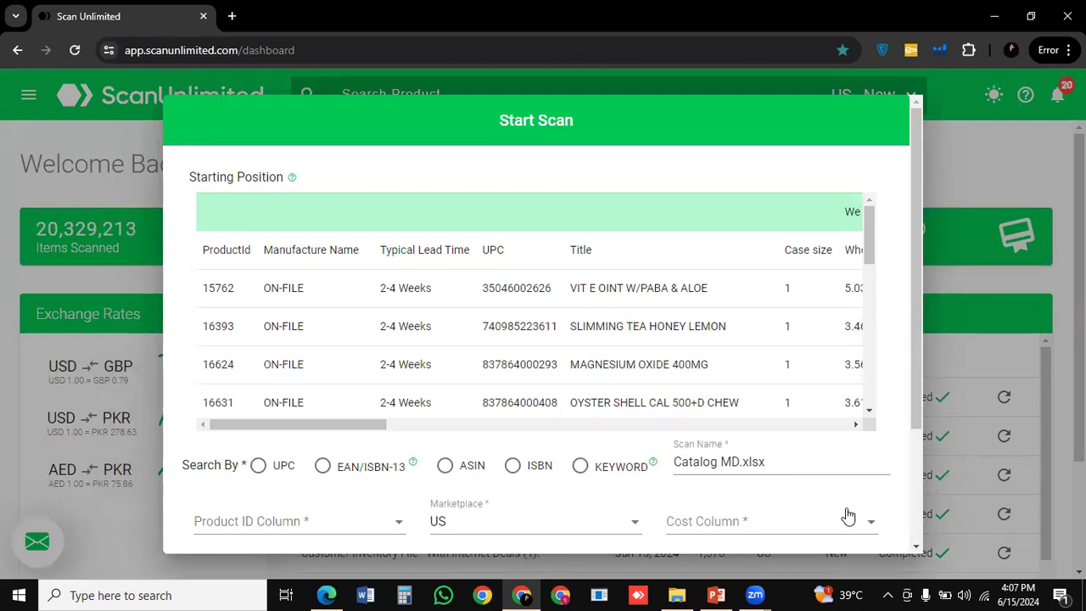
# Set the scan's starting position to the header row that begins with ProductId
pyautogui.click(398, 526)
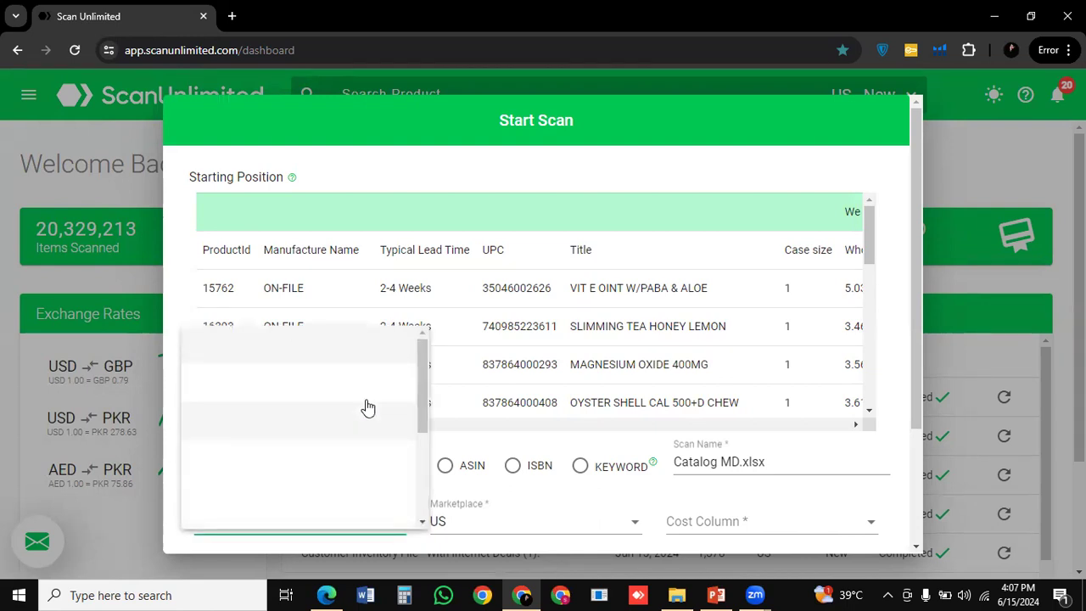
pyautogui.click(493, 442)
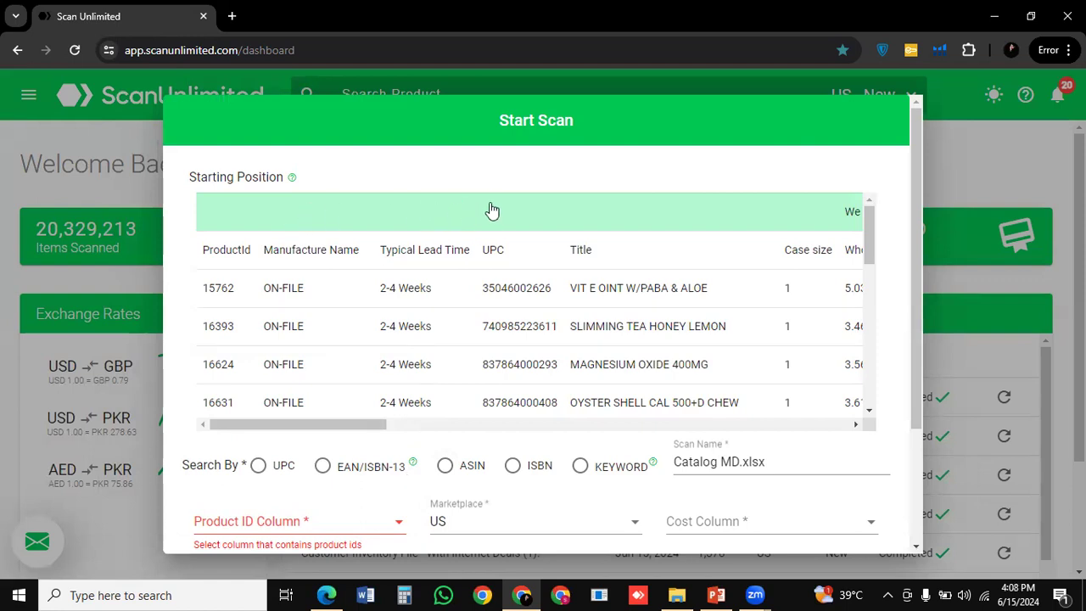
pyautogui.hscroll(5, 517, 211)
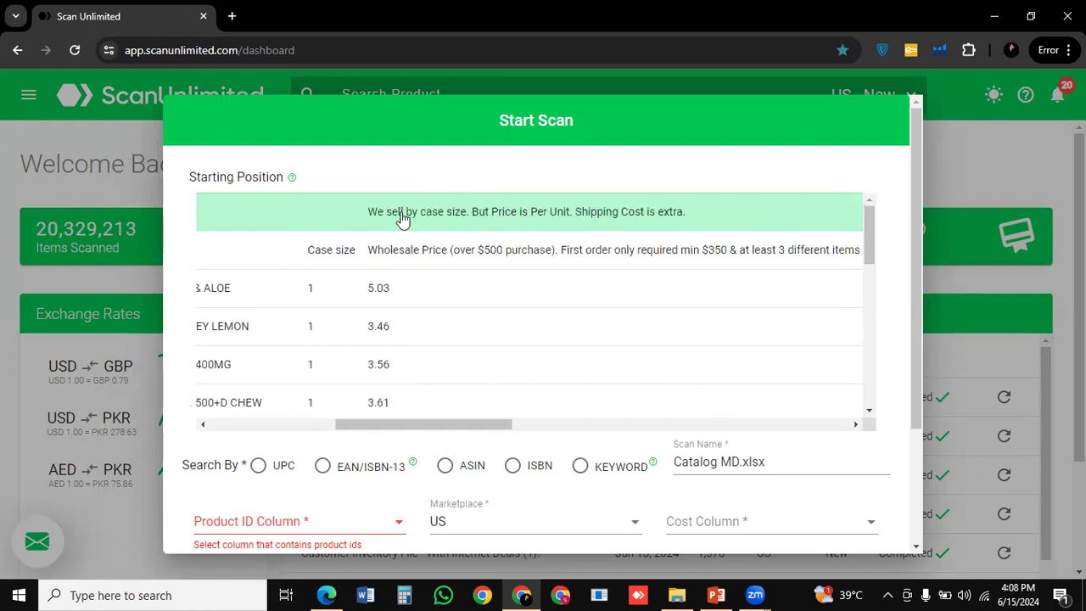
pyautogui.hscroll(-5, 403, 219)
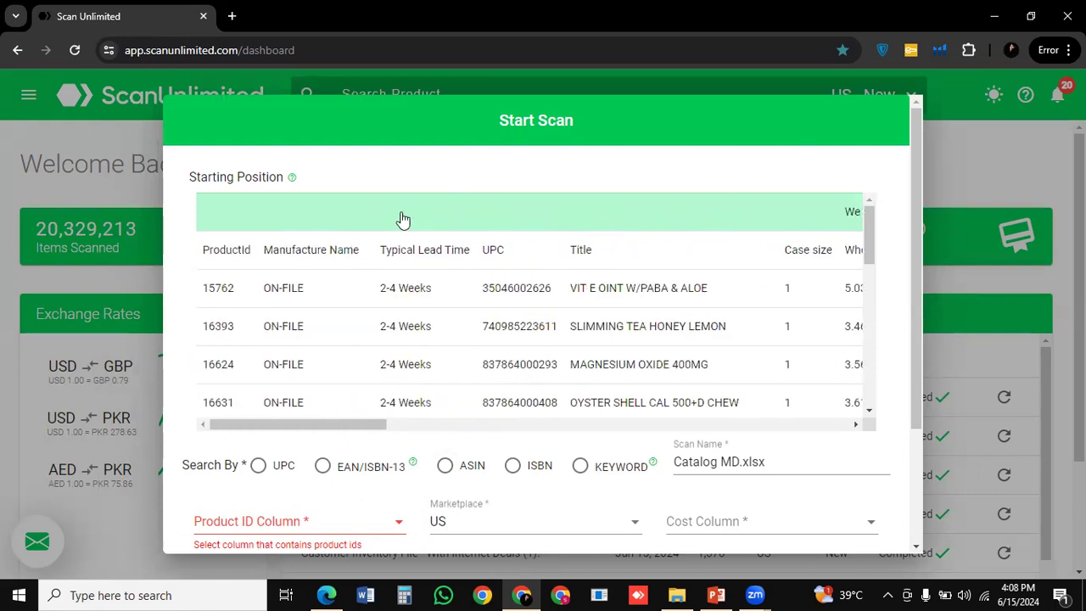
pyautogui.click(204, 255)
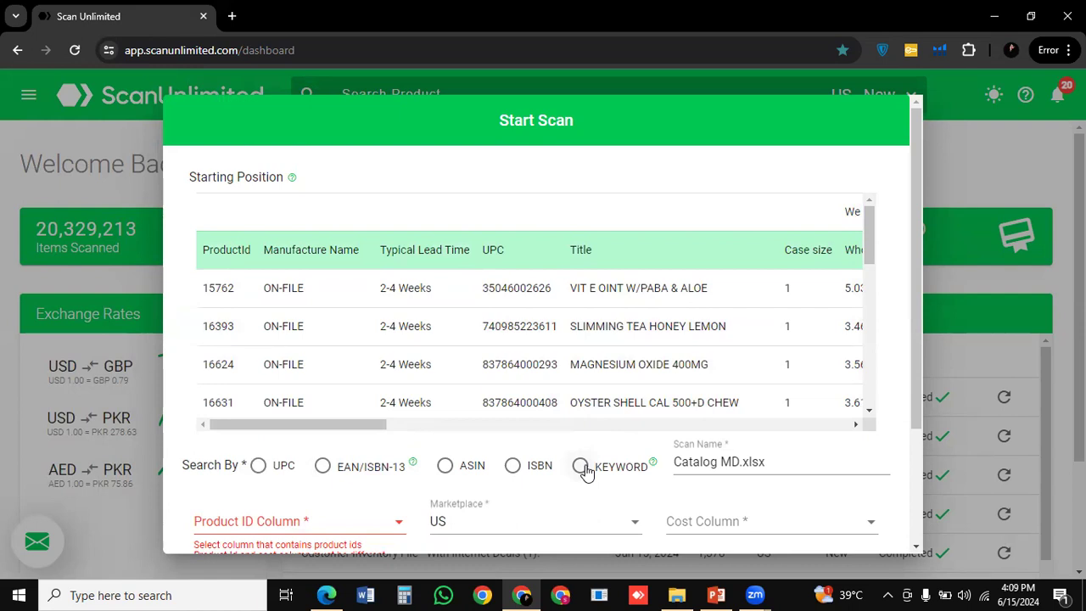
# Set the scan to search by UPC with UPC as the product ID column, keeping US as the marketplace
pyautogui.click(258, 469)
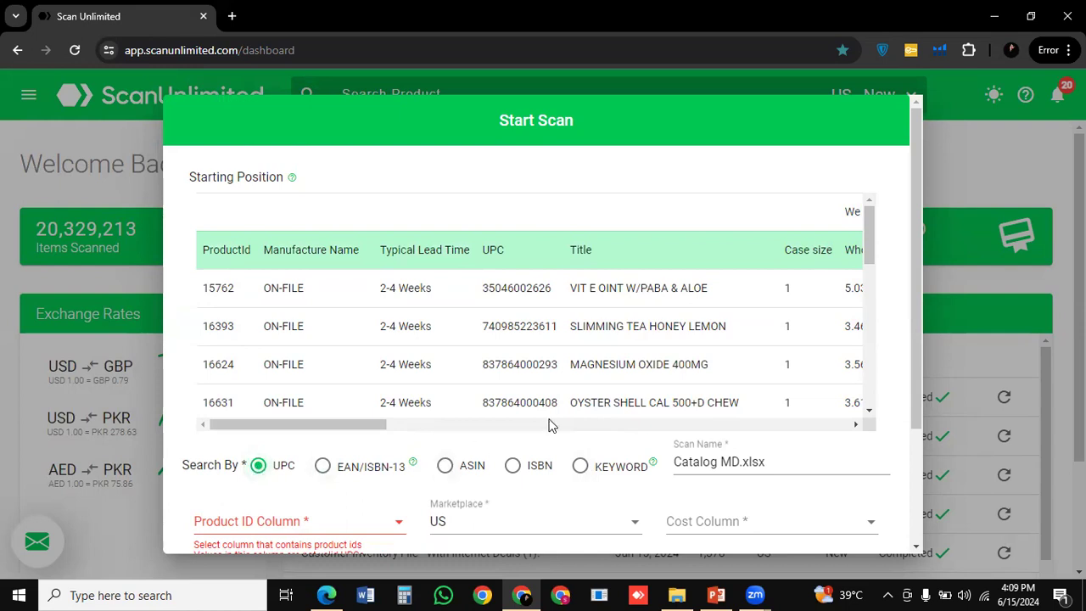
pyautogui.scroll(-2, 548, 424)
pyautogui.scroll(-3, 567, 507)
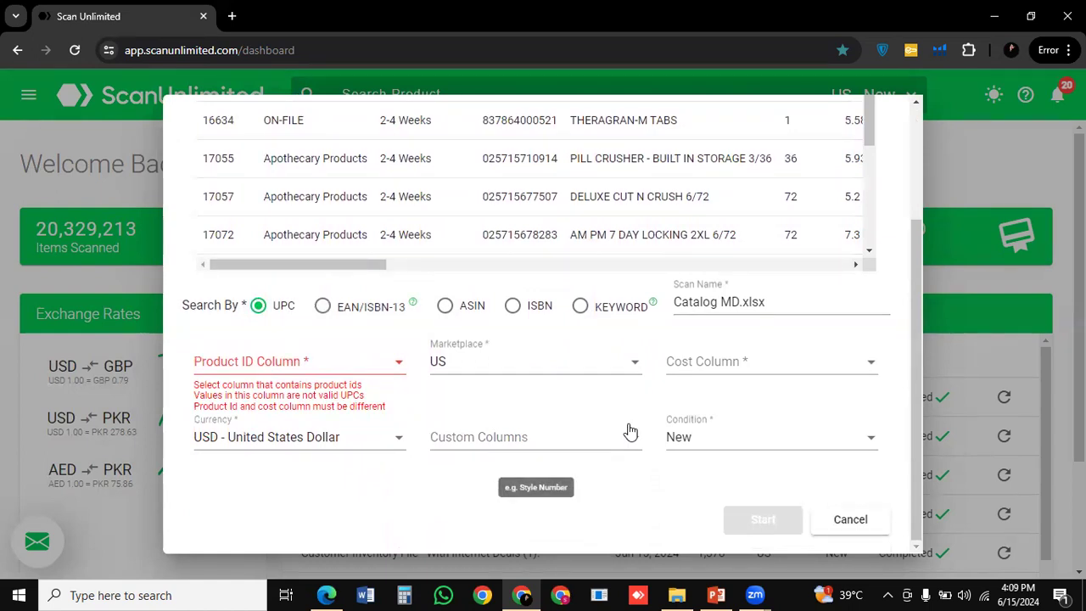
pyautogui.click(398, 368)
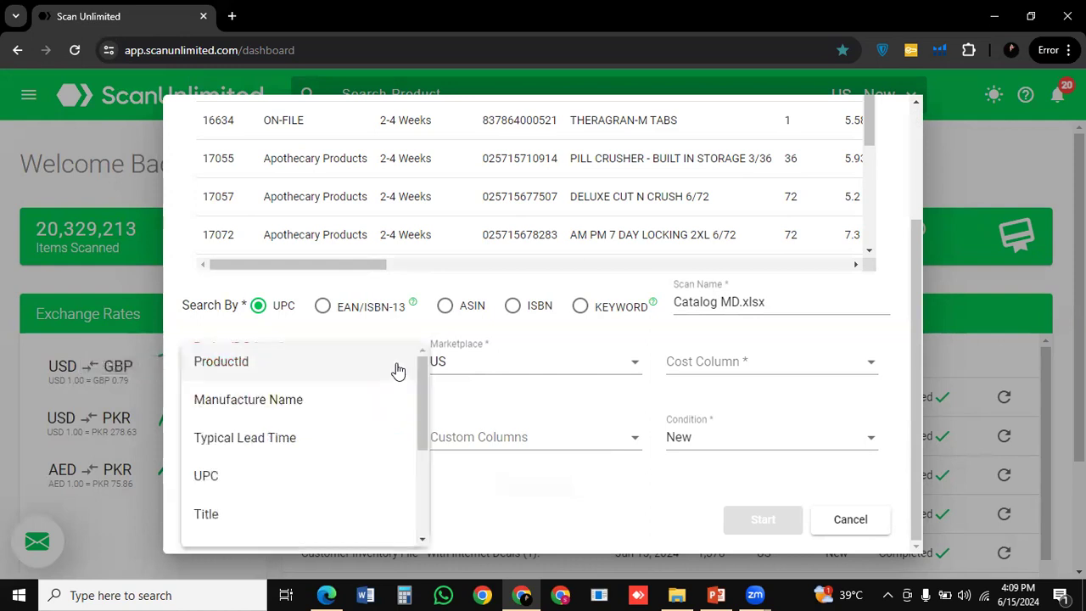
pyautogui.click(270, 478)
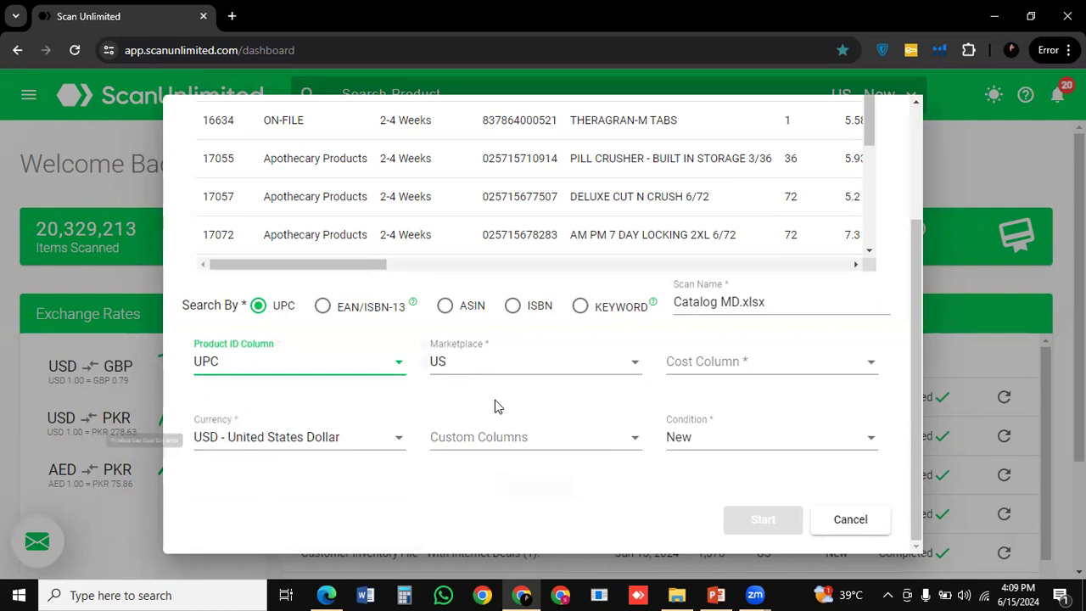
pyautogui.click(635, 366)
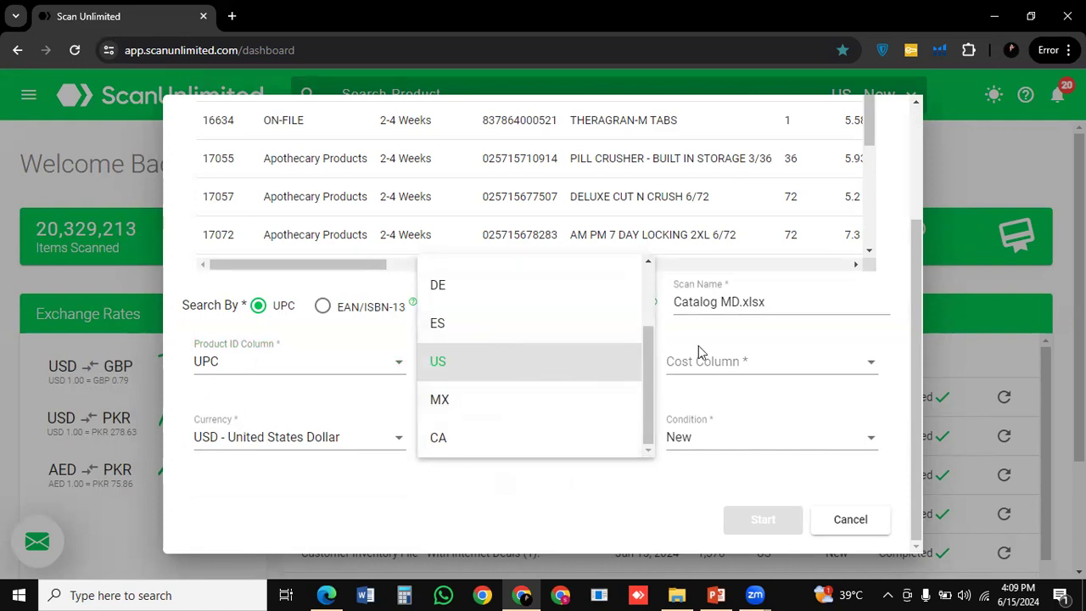
pyautogui.click(869, 367)
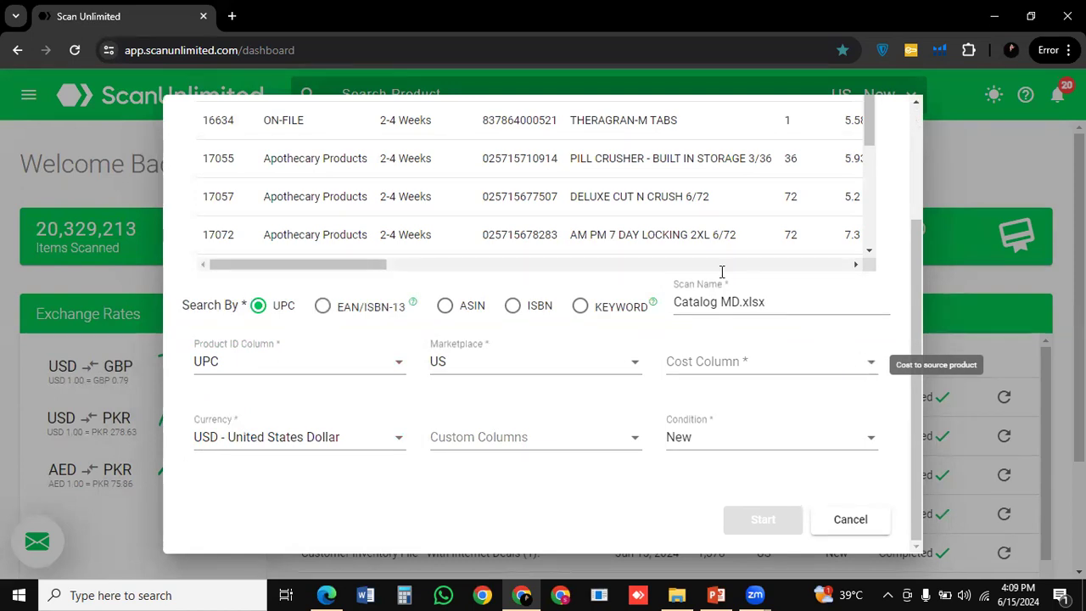
# Review the catalog's price columns and set the cost column to Wholesale Price (over $500 purchase)
pyautogui.scroll(5, 684, 238)
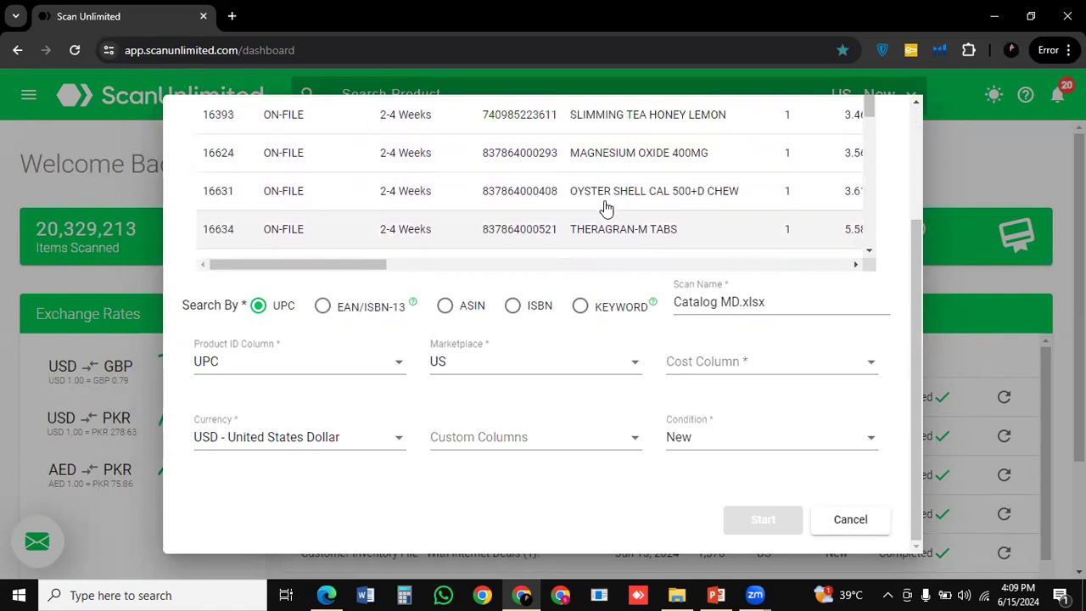
pyautogui.scroll(3, 594, 229)
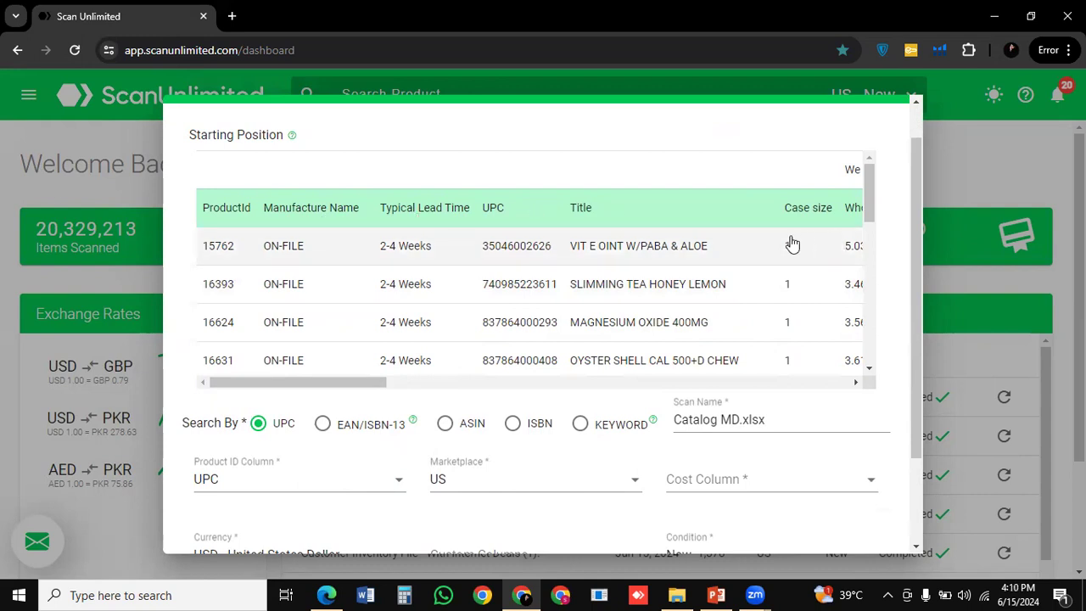
pyautogui.hscroll(5, 791, 245)
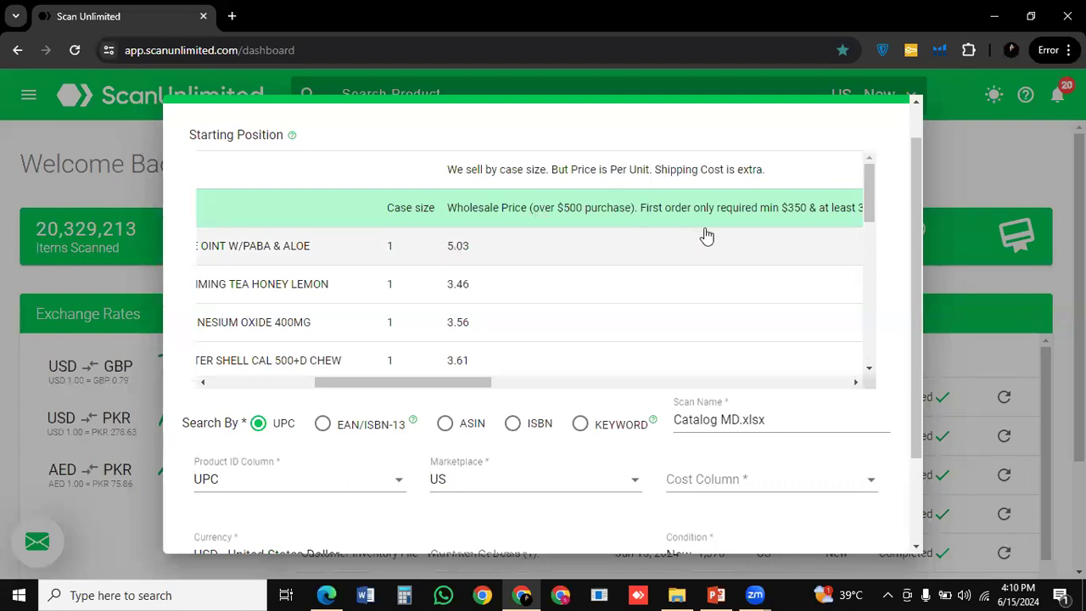
pyautogui.hscroll(3, 727, 237)
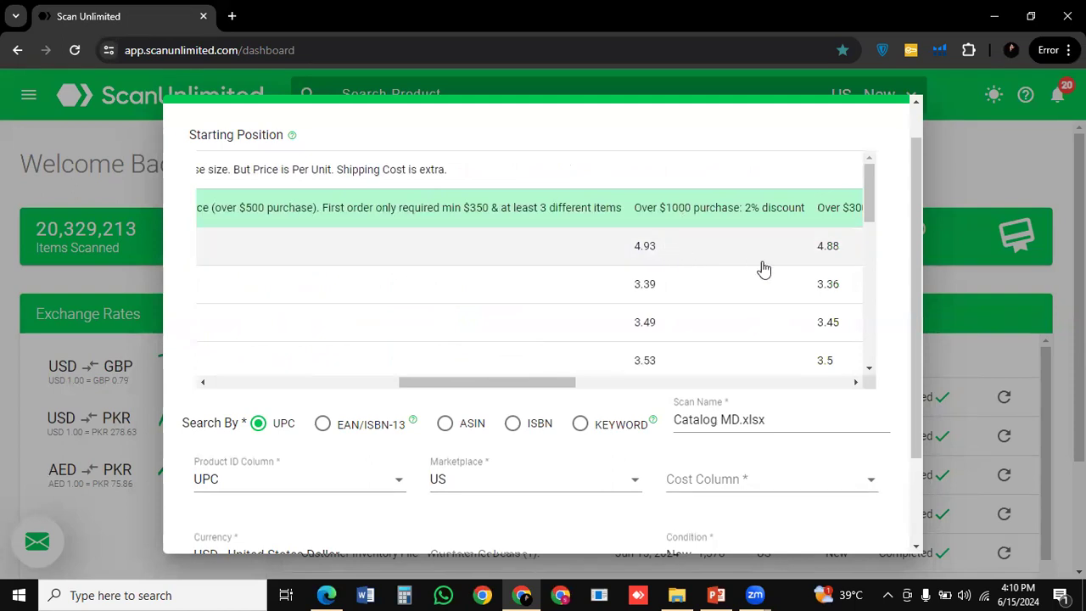
pyautogui.hscroll(3, 763, 269)
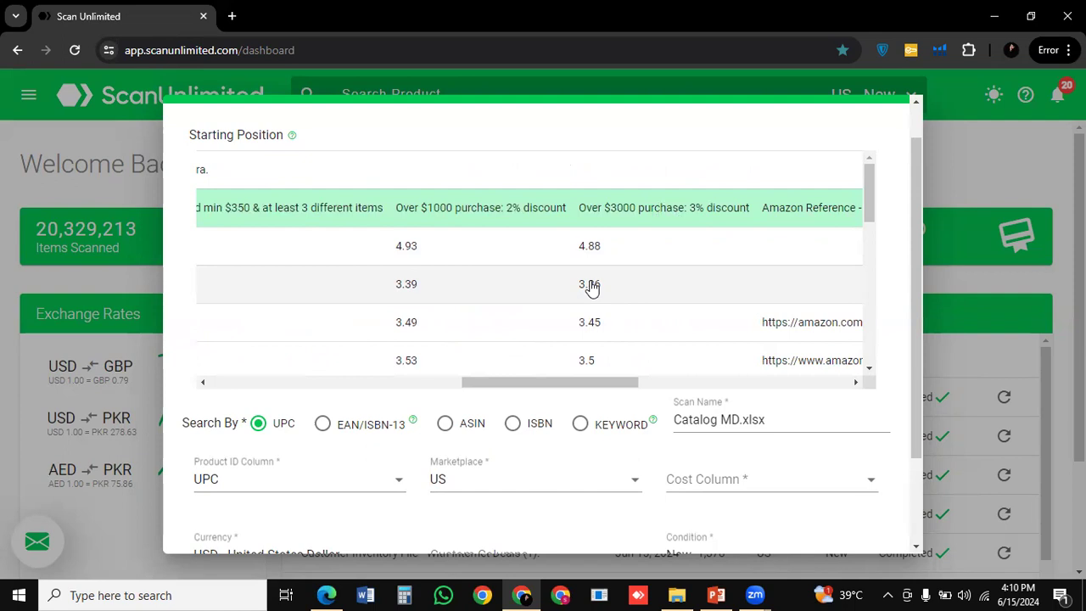
pyautogui.hscroll(5, 746, 254)
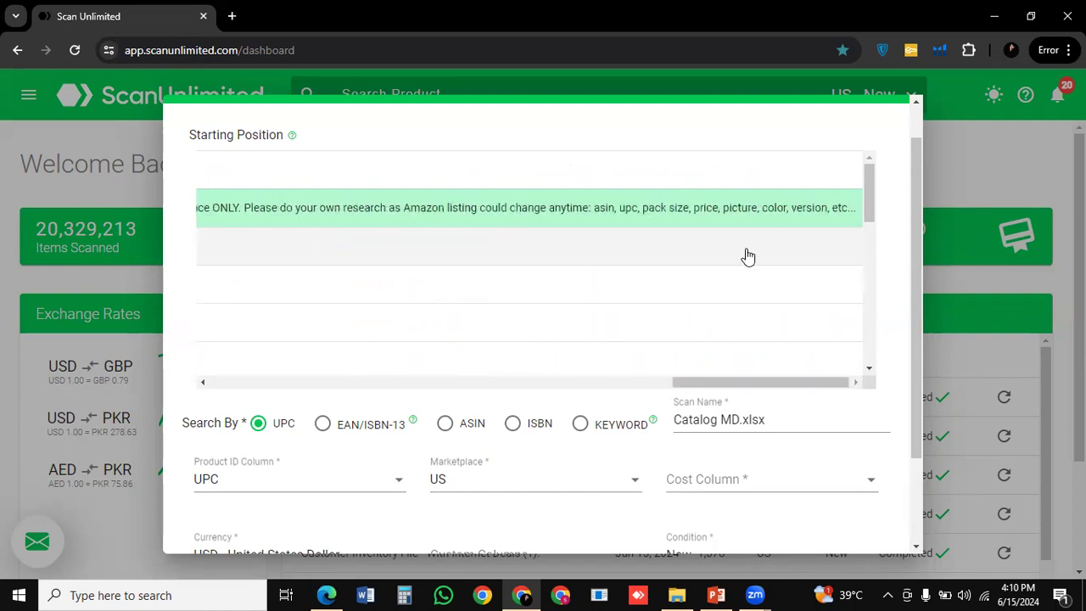
pyautogui.hscroll(-5, 747, 254)
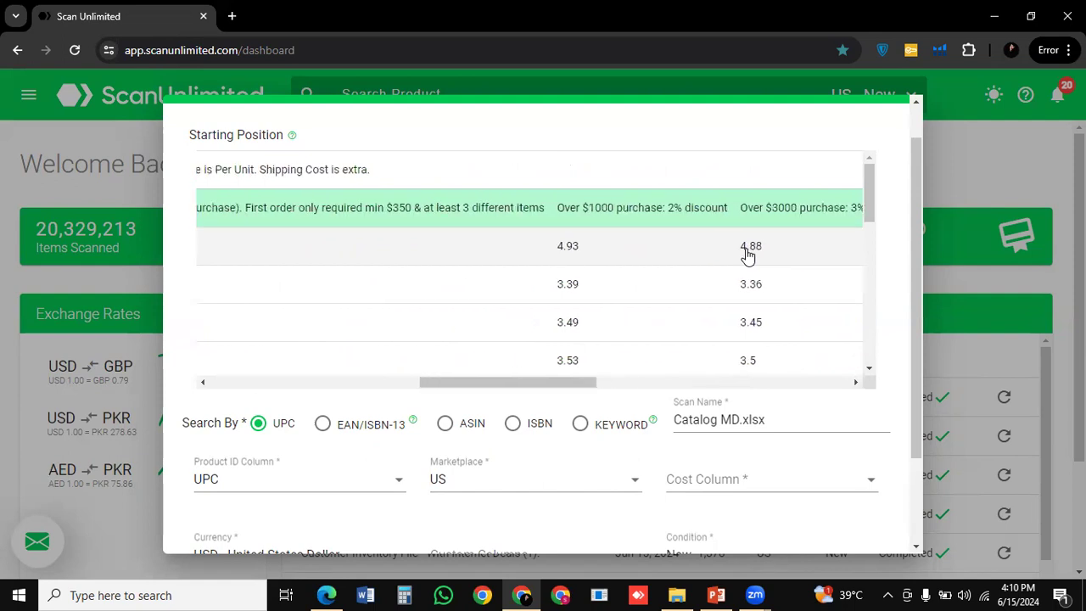
pyautogui.click(871, 485)
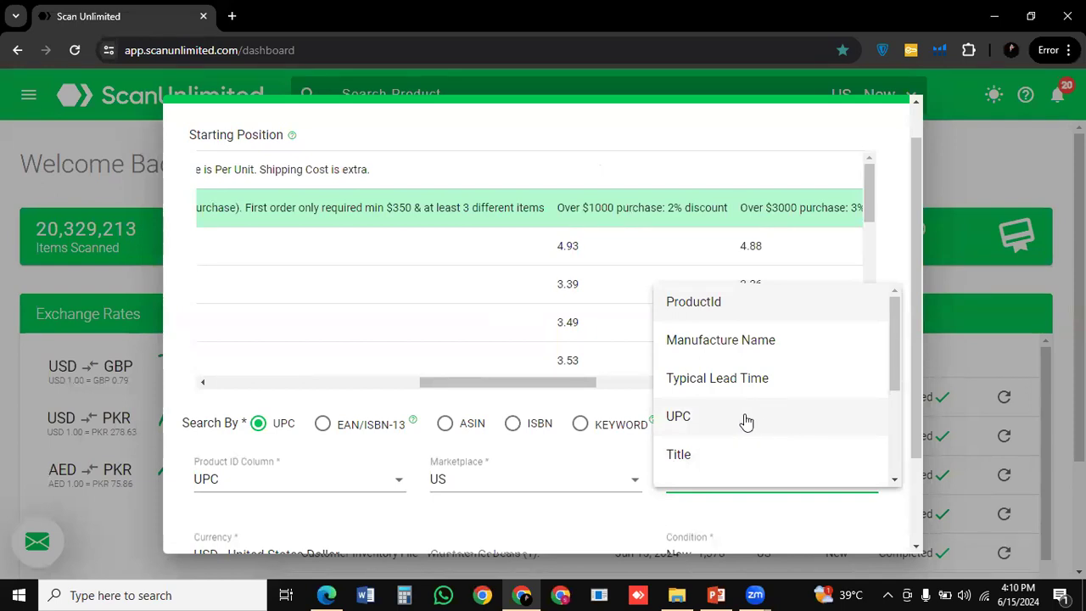
pyautogui.scroll(-3, 746, 422)
pyautogui.scroll(-2, 747, 421)
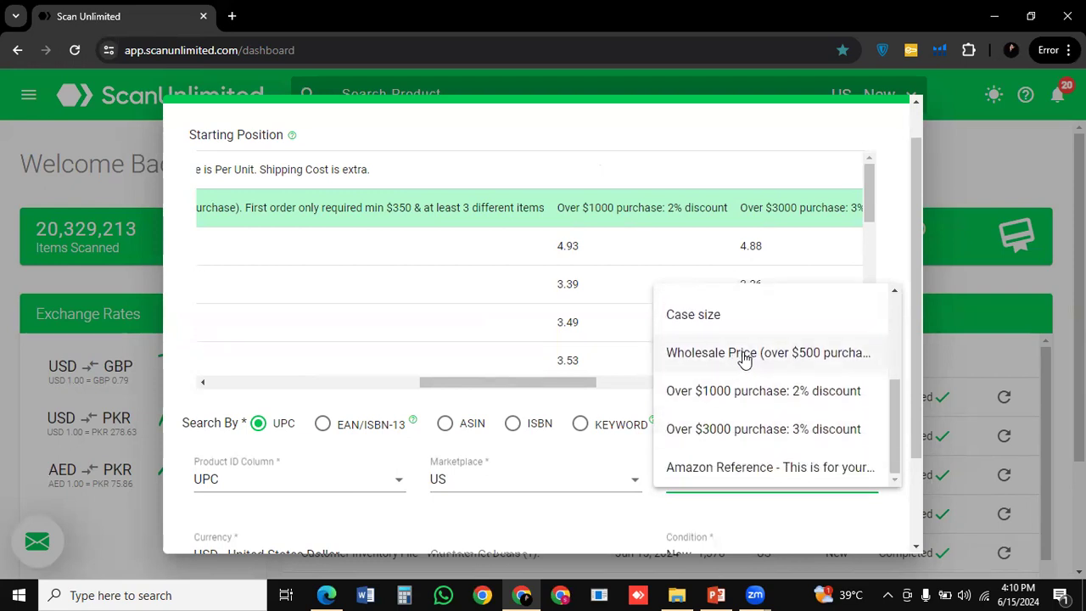
pyautogui.click(795, 356)
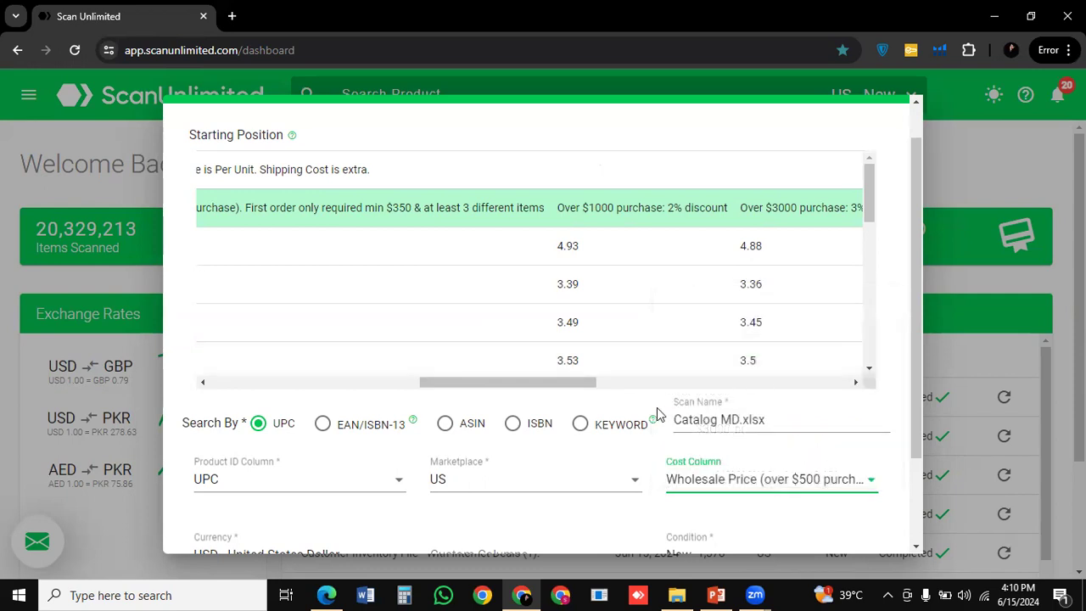
# Check the case sizes in the catalog preview and add ProductId and Case size as the scan's custom columns
pyautogui.scroll(-1, 660, 413)
pyautogui.scroll(-1, 660, 413)
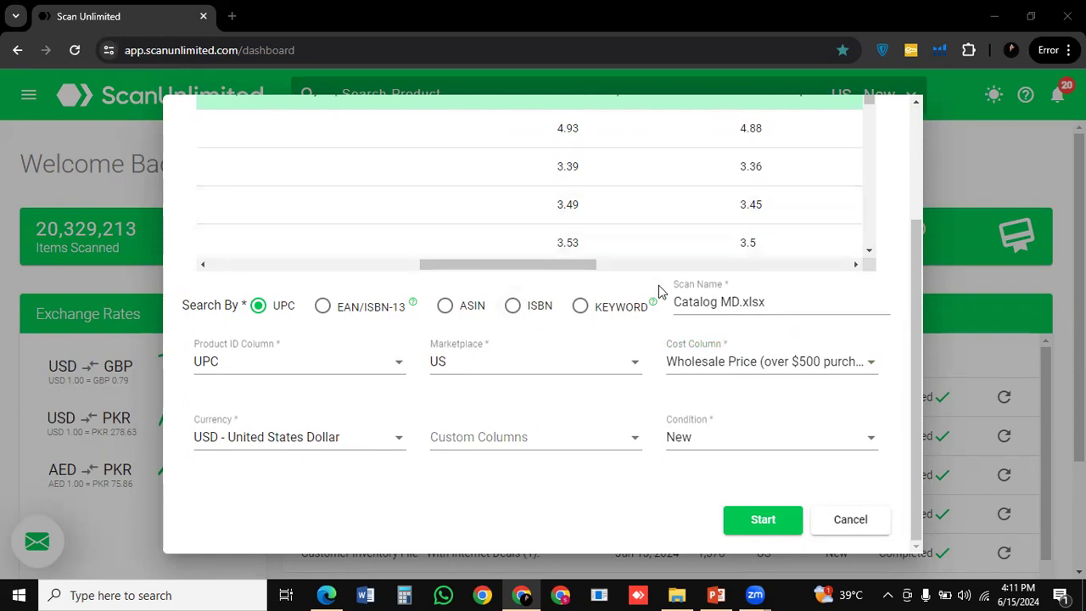
pyautogui.moveTo(911, 278); pyautogui.dragTo(906, 213)
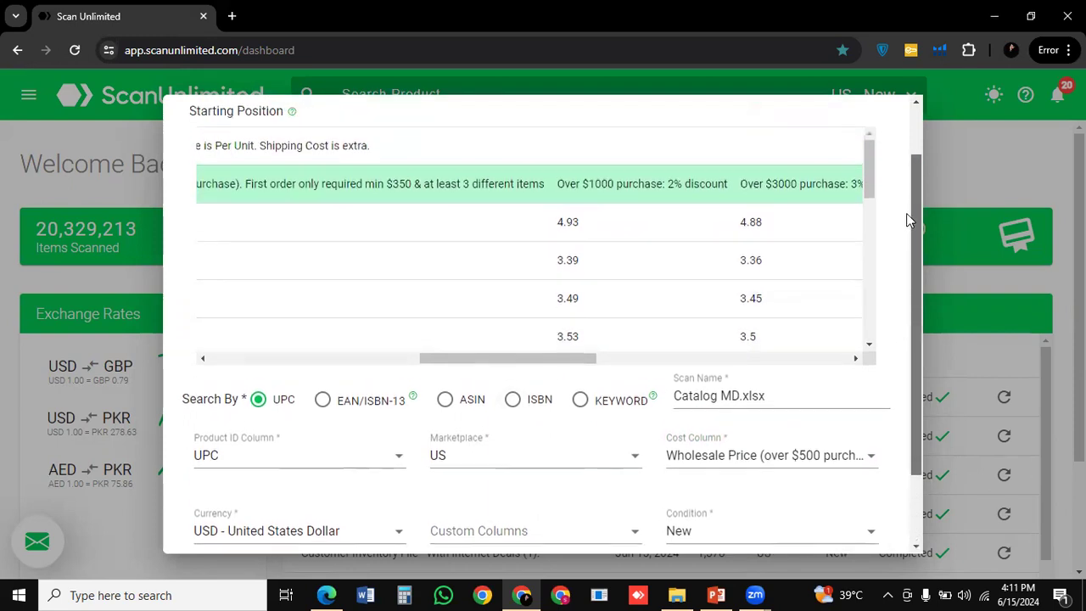
pyautogui.hscroll(-5, 548, 240)
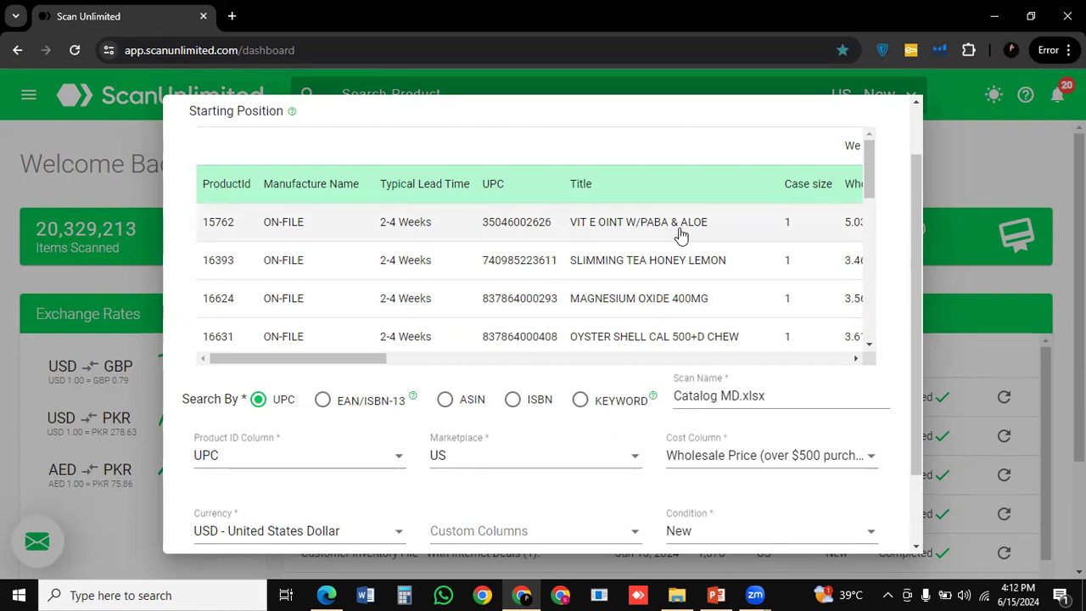
pyautogui.hscroll(2, 743, 234)
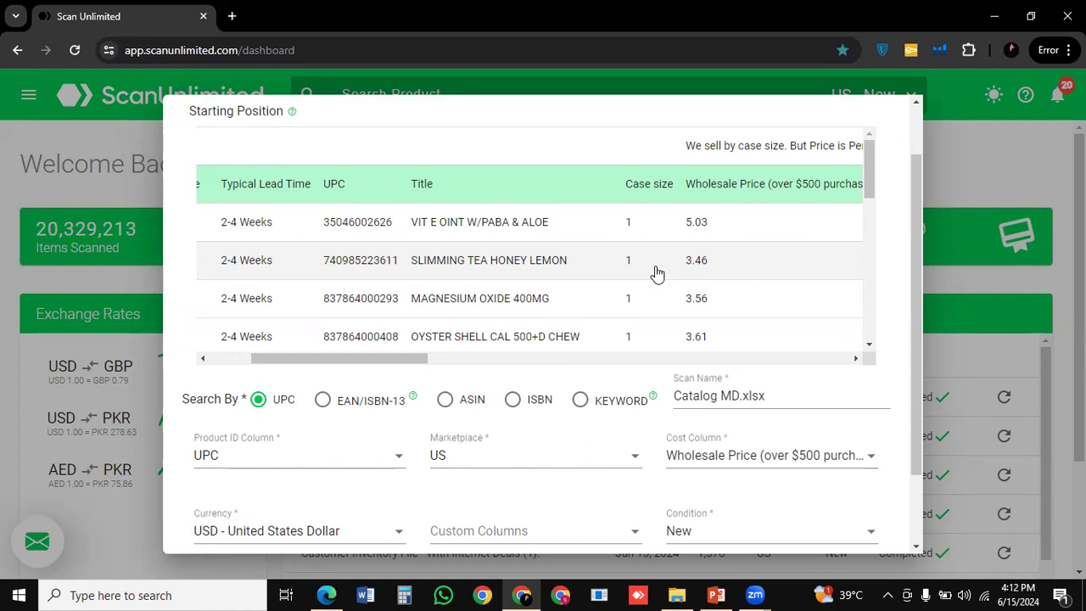
pyautogui.scroll(-3, 642, 288)
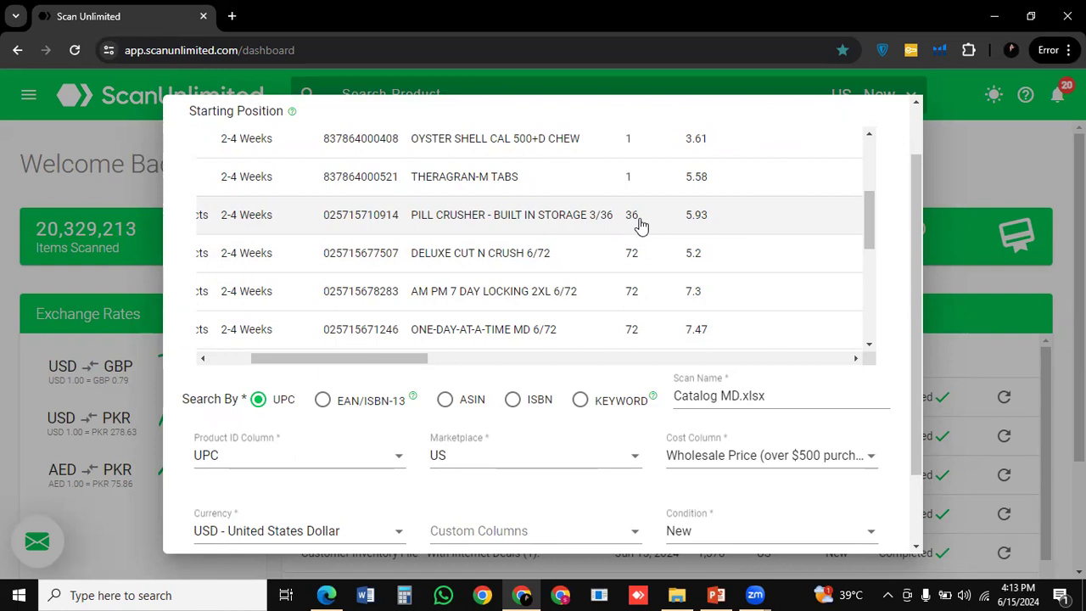
pyautogui.scroll(-2, 605, 450)
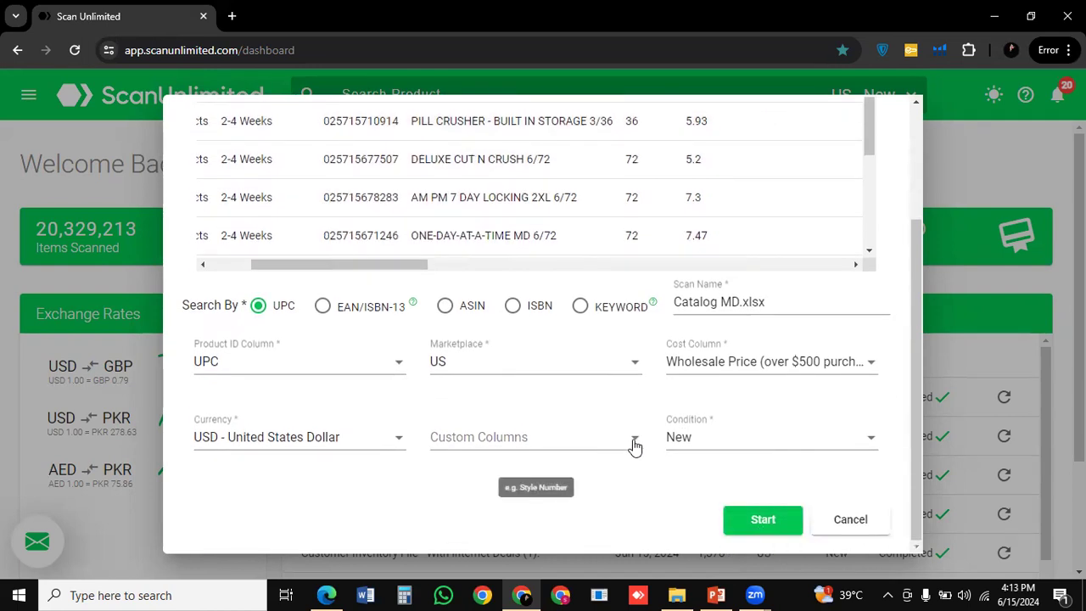
pyautogui.click(633, 445)
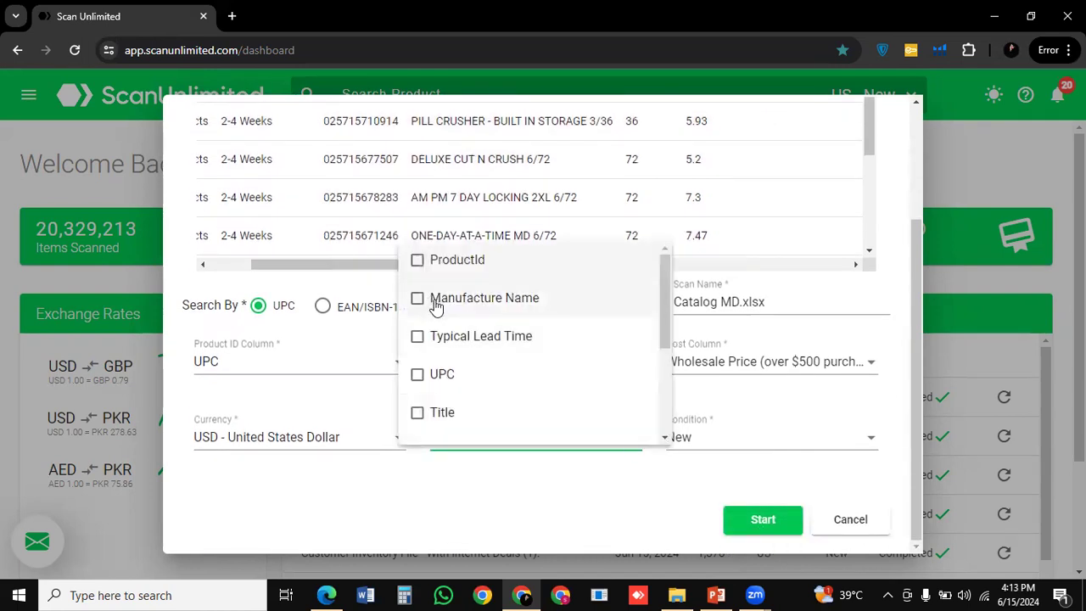
pyautogui.scroll(-3, 473, 379)
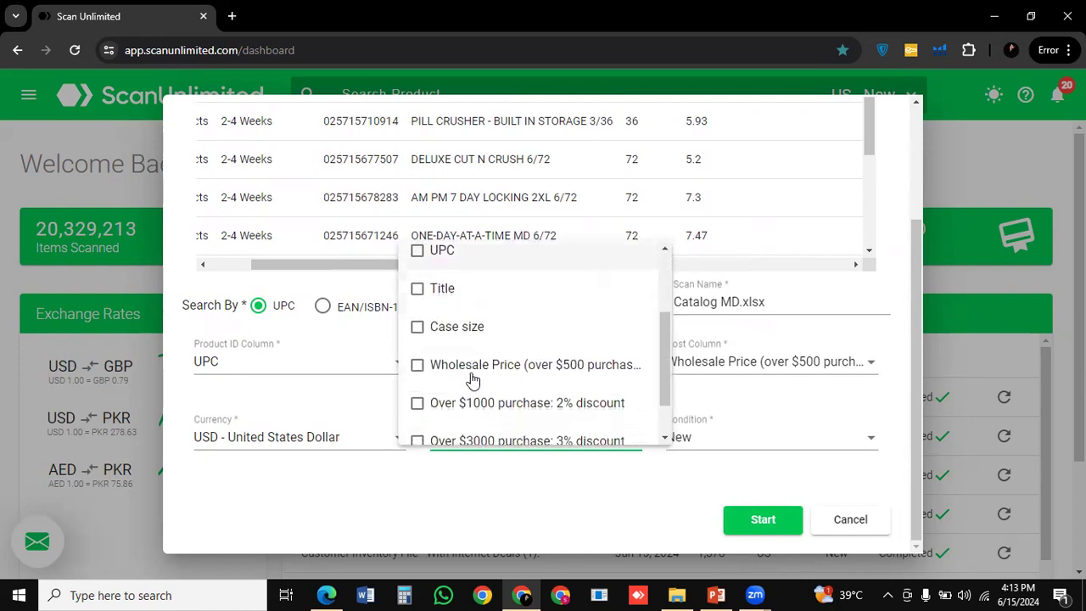
pyautogui.click(418, 280)
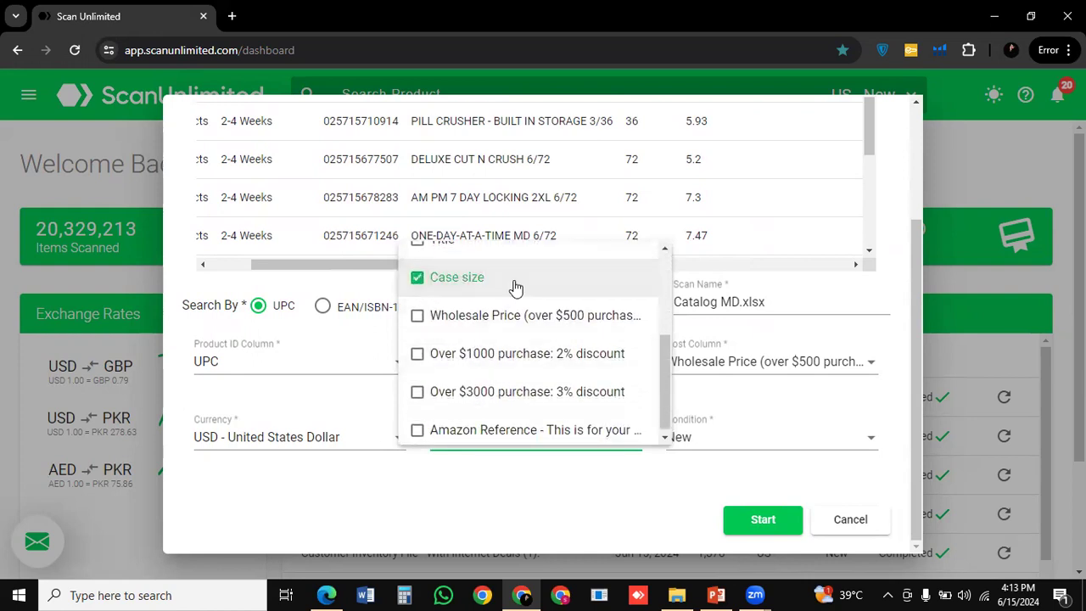
pyautogui.scroll(3, 515, 285)
pyautogui.click(418, 261)
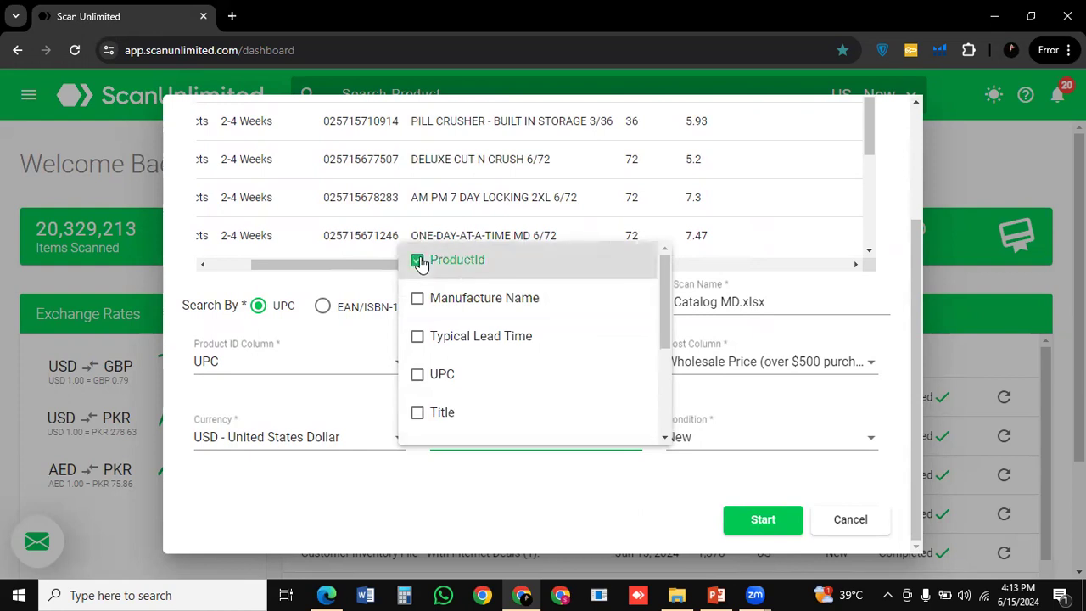
# Start the Catalog MD scan and open its completed results from the recent scans
pyautogui.click(761, 523)
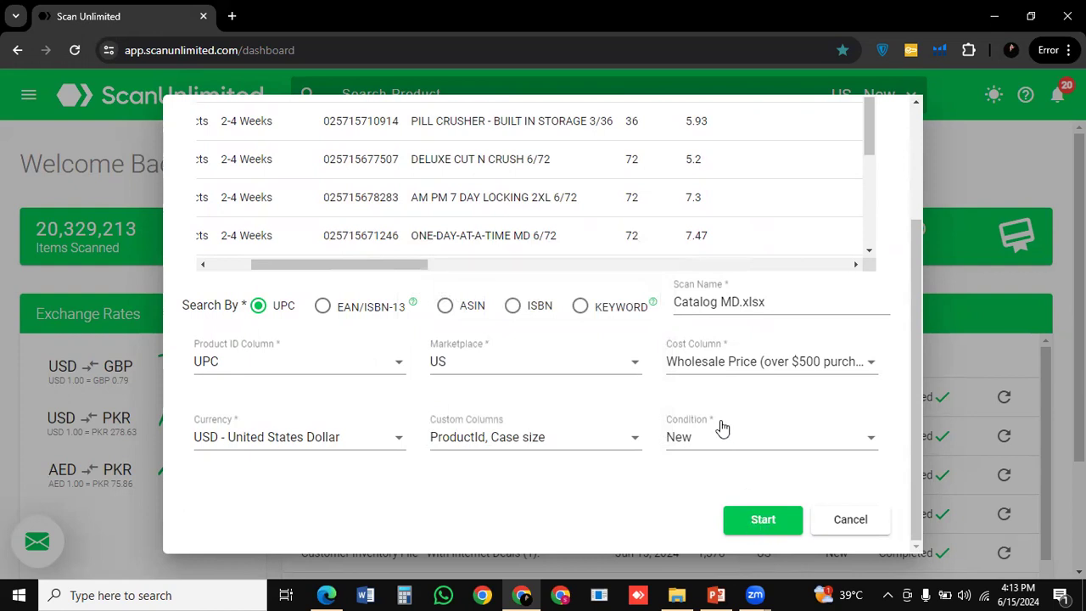
pyautogui.click(752, 521)
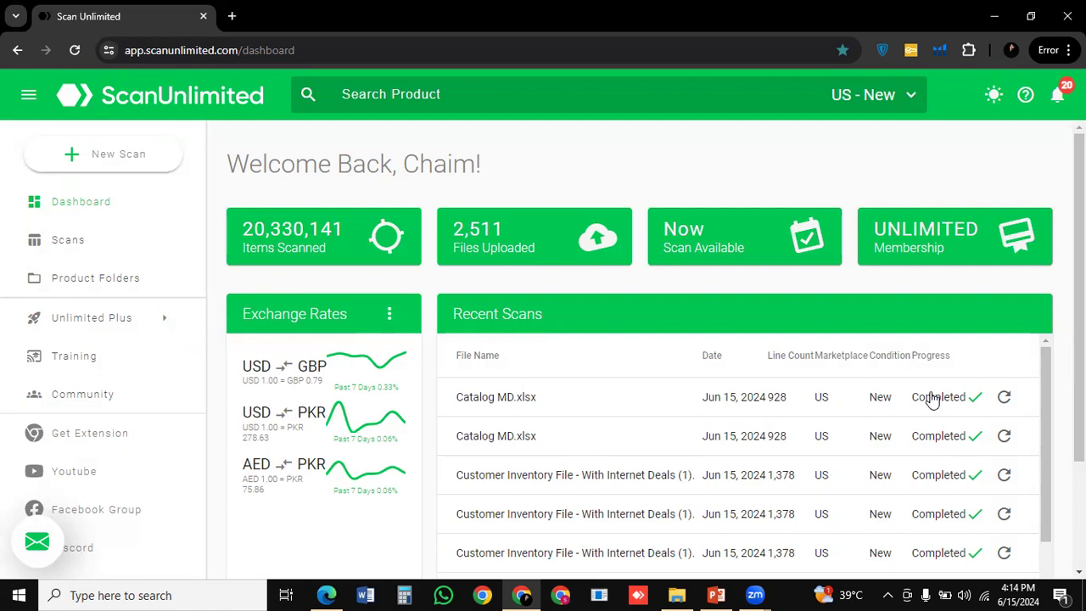
pyautogui.click(933, 400)
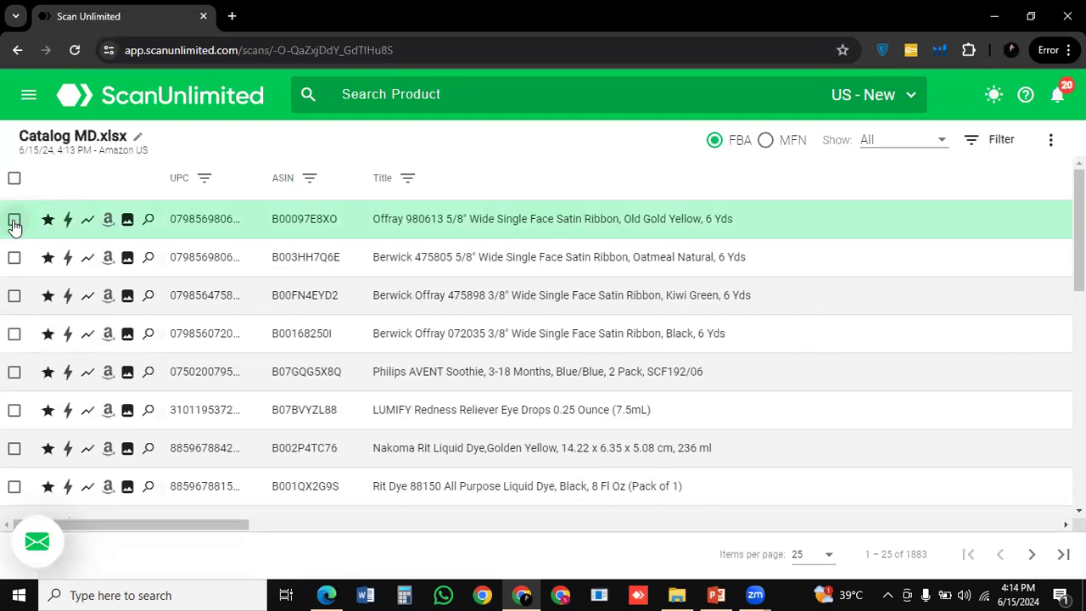
# Select the first listing, look through the bulk actions available for it, and clear the selection
pyautogui.click(14, 220)
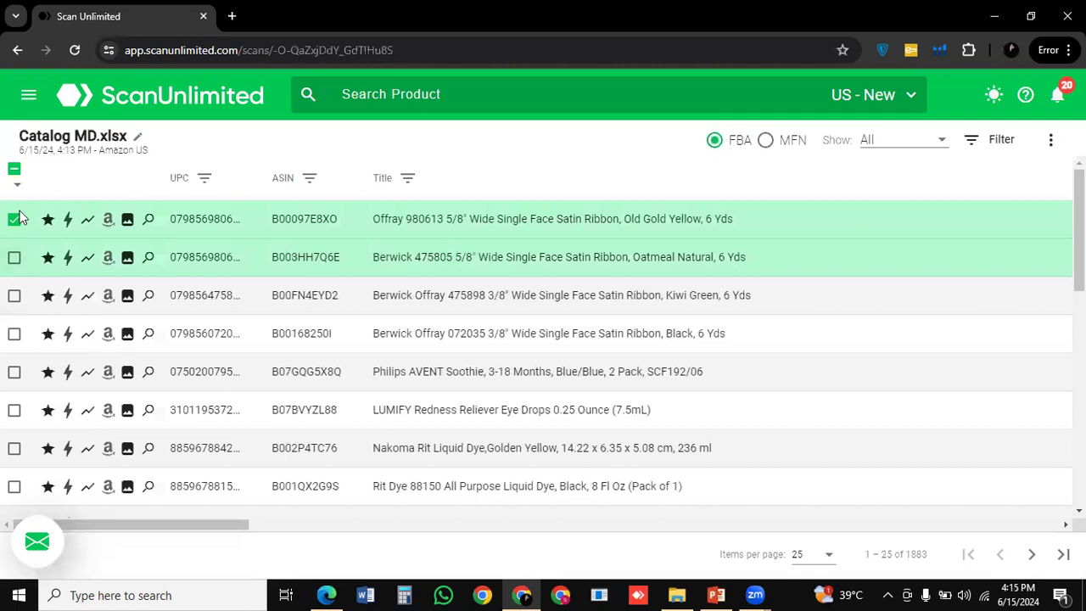
pyautogui.click(18, 190)
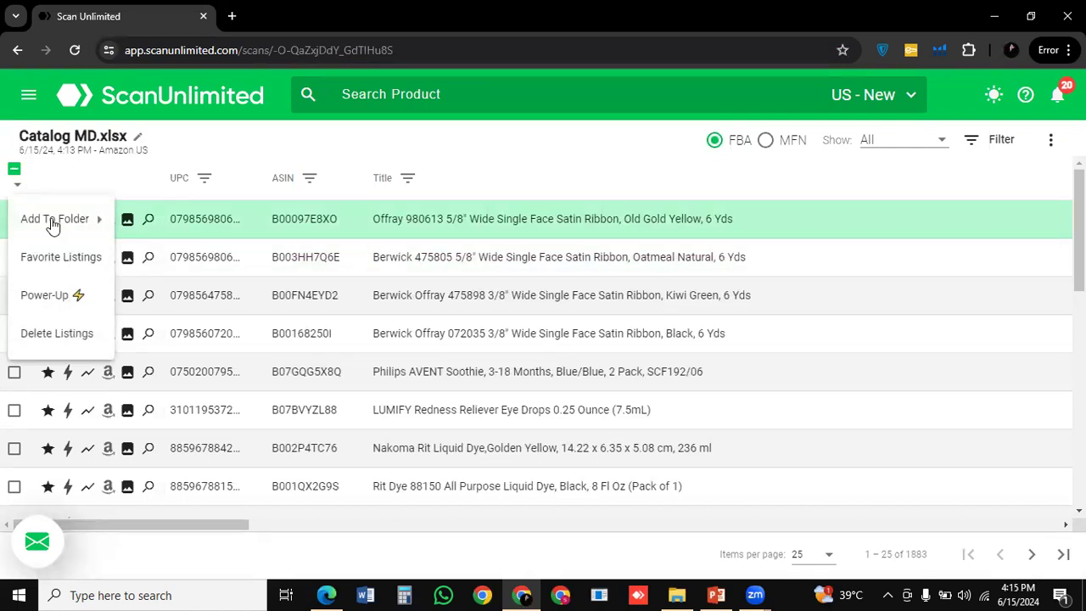
pyautogui.moveTo(54, 230)
pyautogui.click(82, 180)
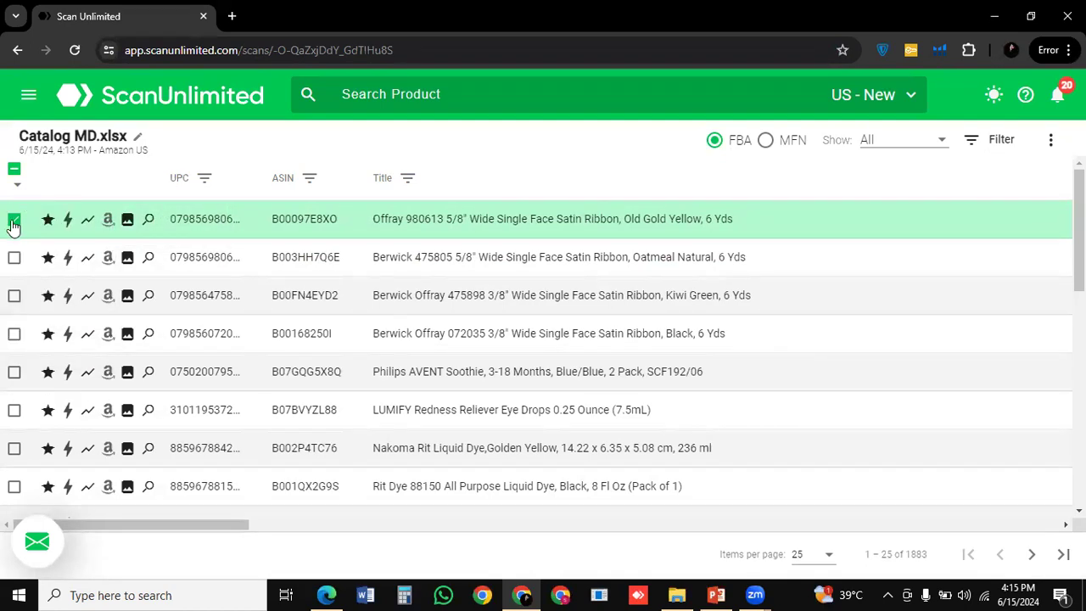
pyautogui.click(14, 223)
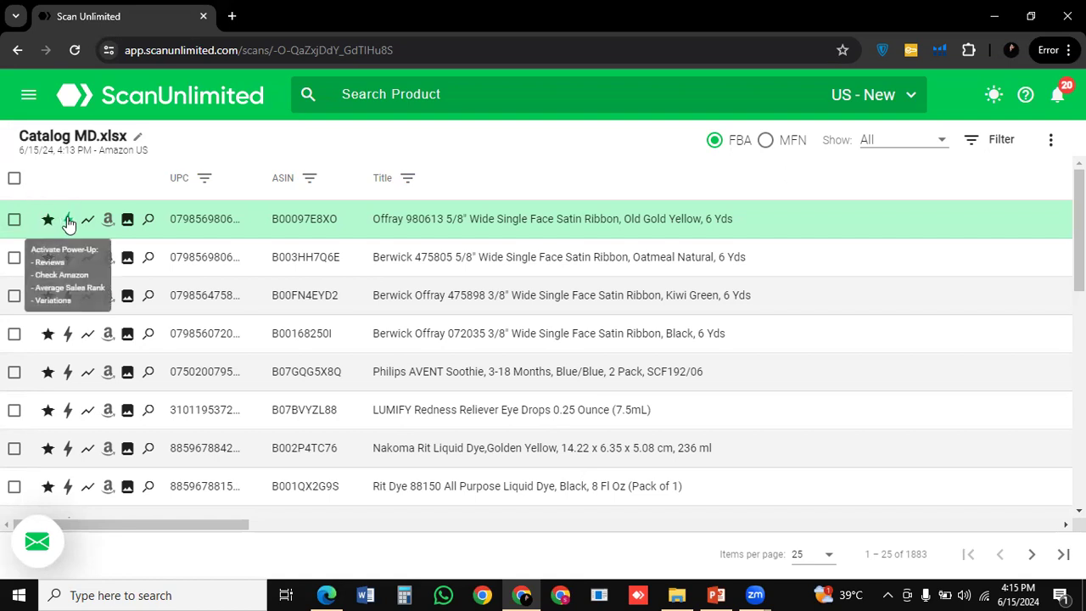
# Examine the first listing's shortcuts, the result columns from Brand through Variation Parent, and the scan's settings and download options
pyautogui.click(87, 222)
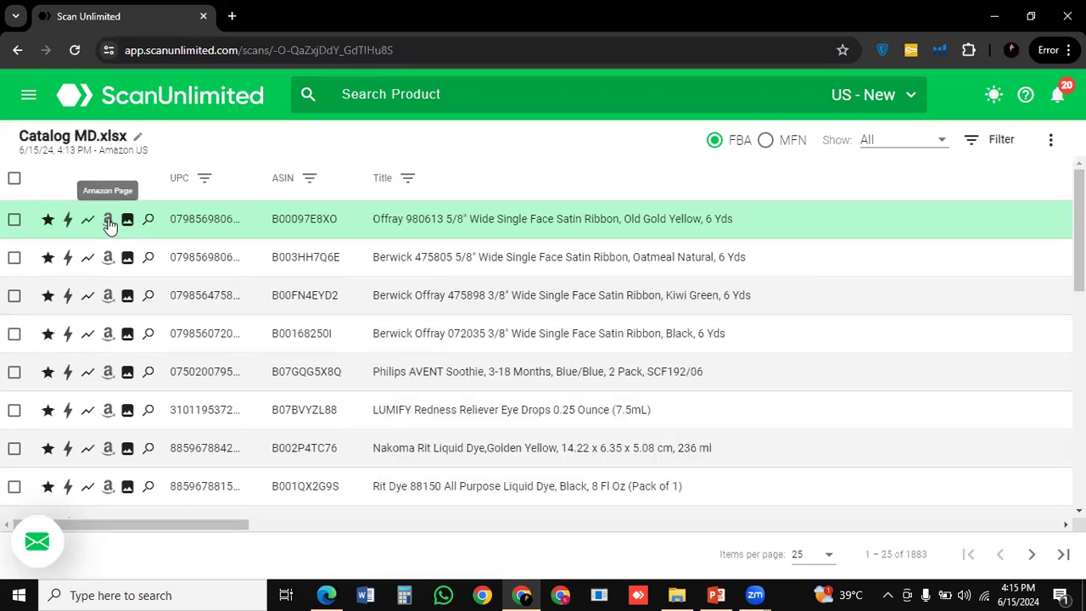
pyautogui.moveTo(128, 219)
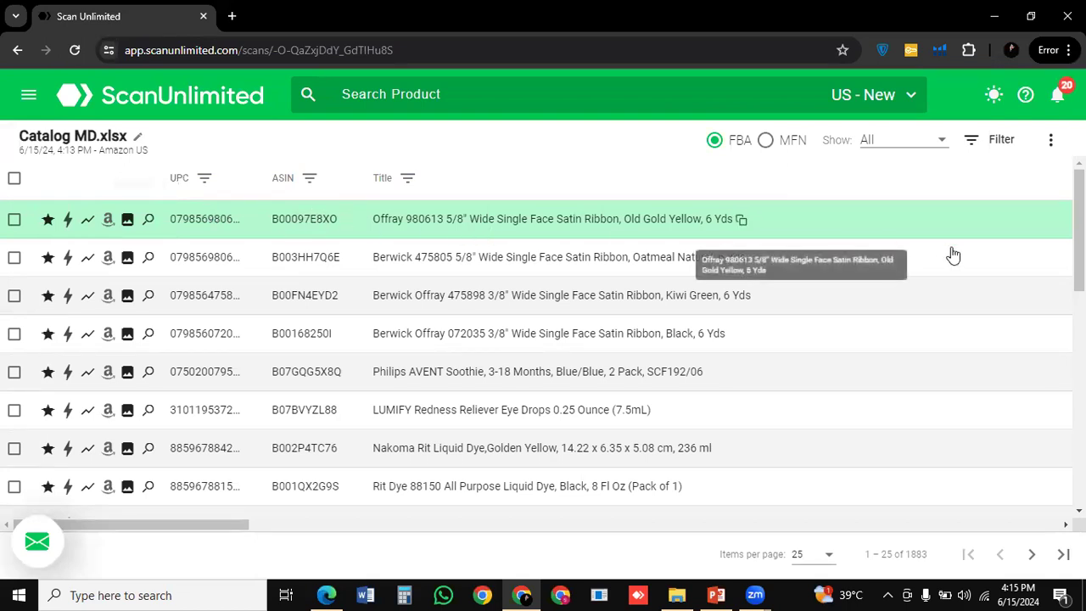
pyautogui.hscroll(8, 954, 255)
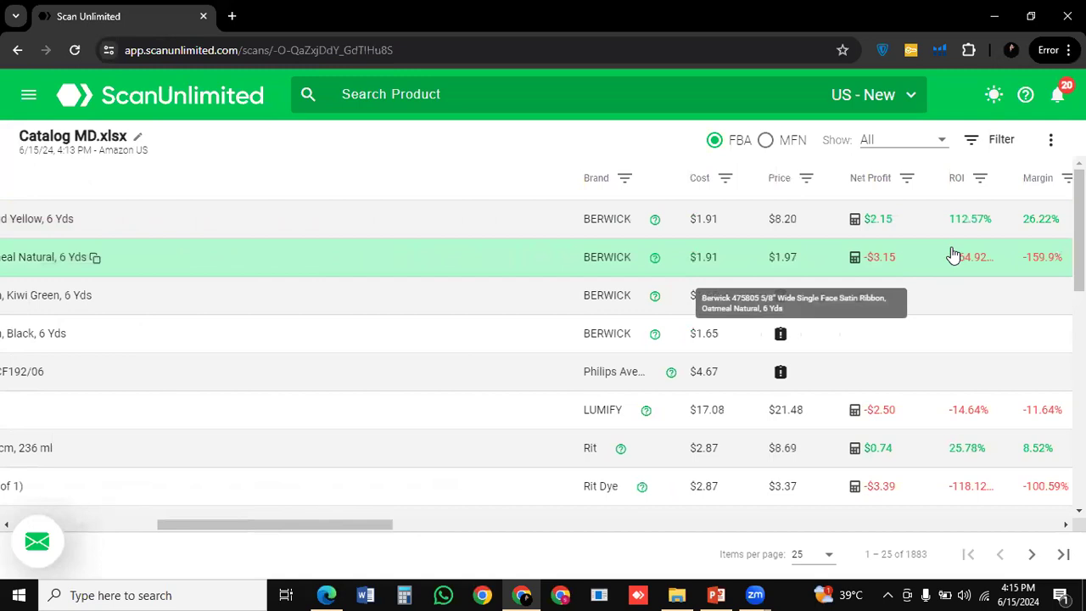
pyautogui.hscroll(4, 954, 254)
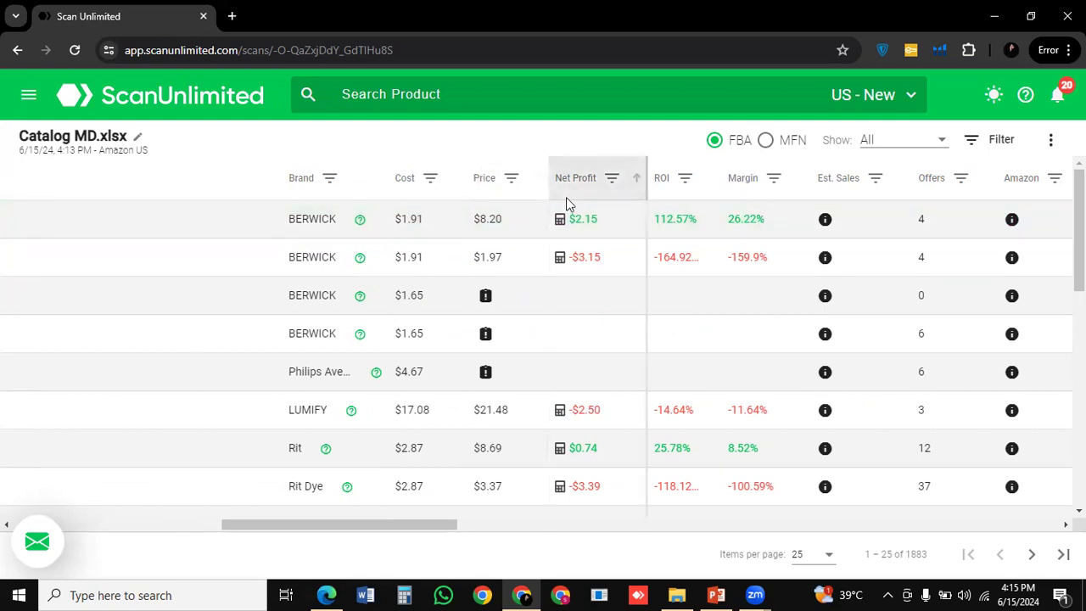
pyautogui.hscroll(5, 774, 204)
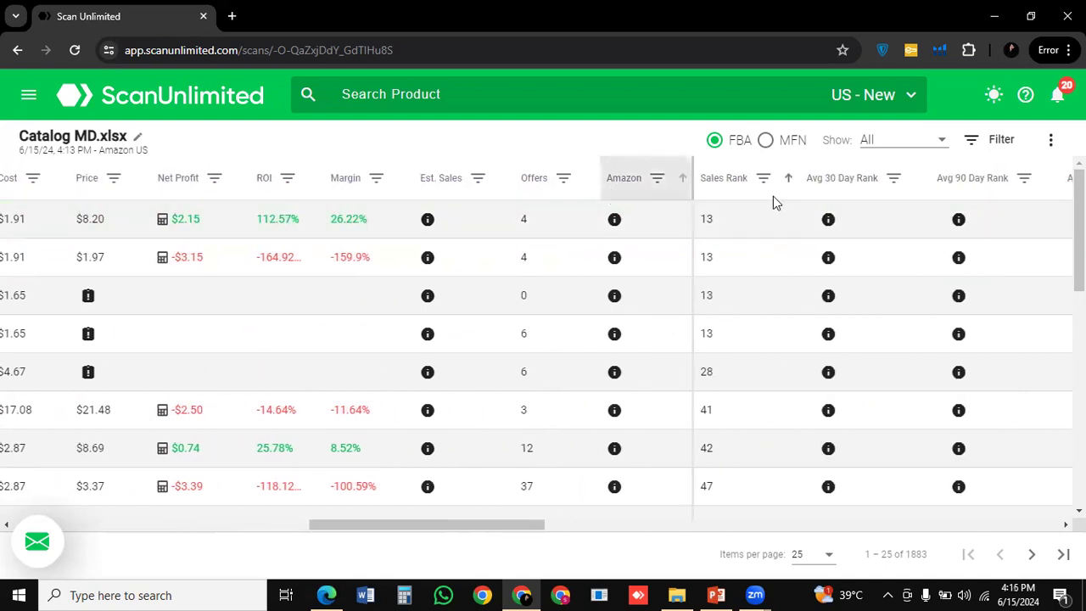
pyautogui.hscroll(8, 909, 204)
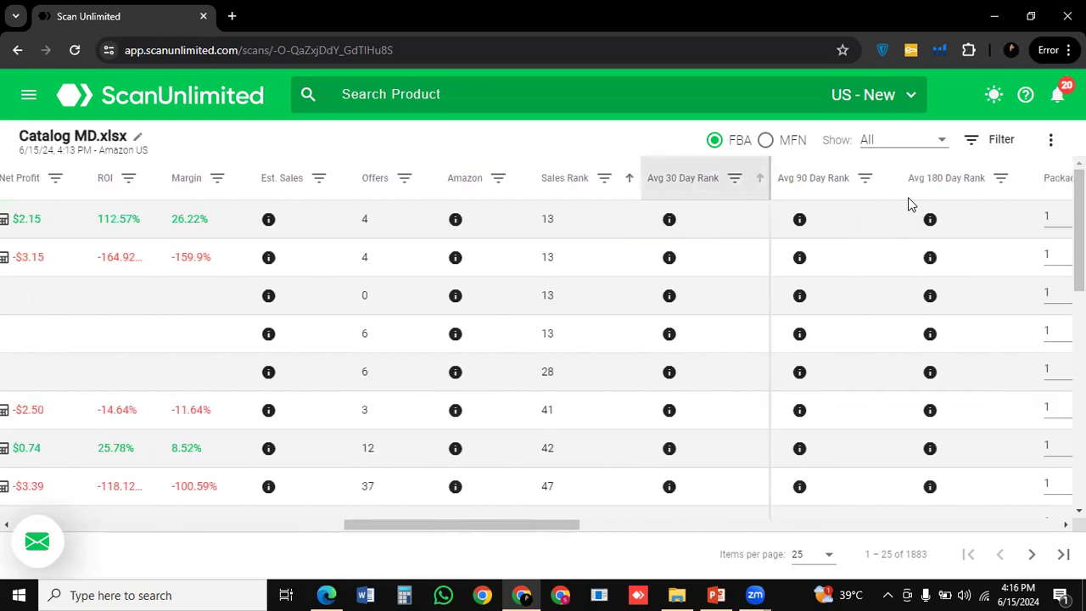
pyautogui.hscroll(15, 908, 203)
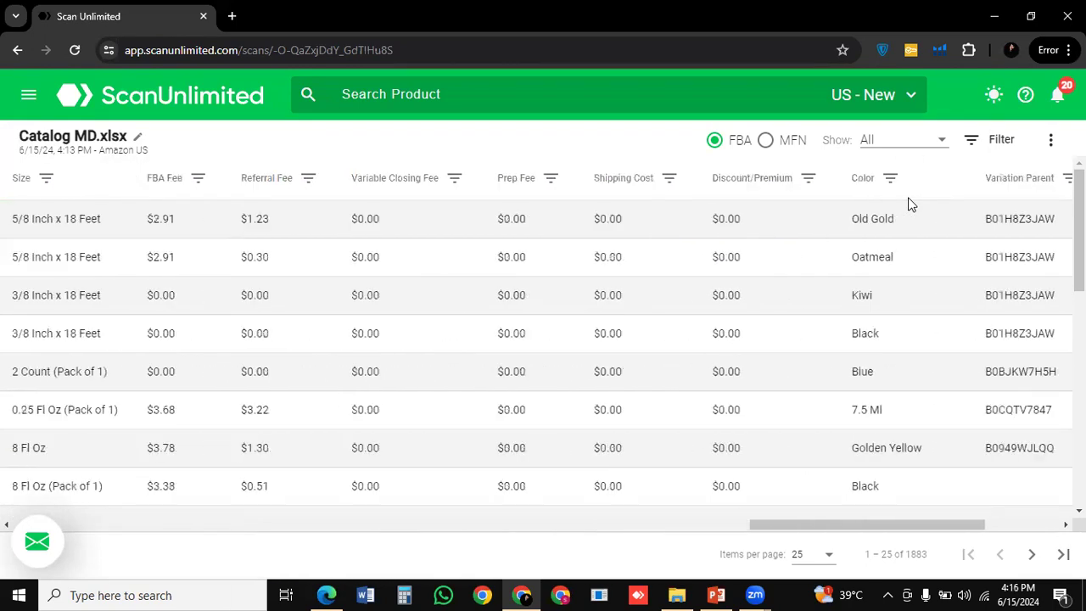
pyautogui.hscroll(-20, 909, 204)
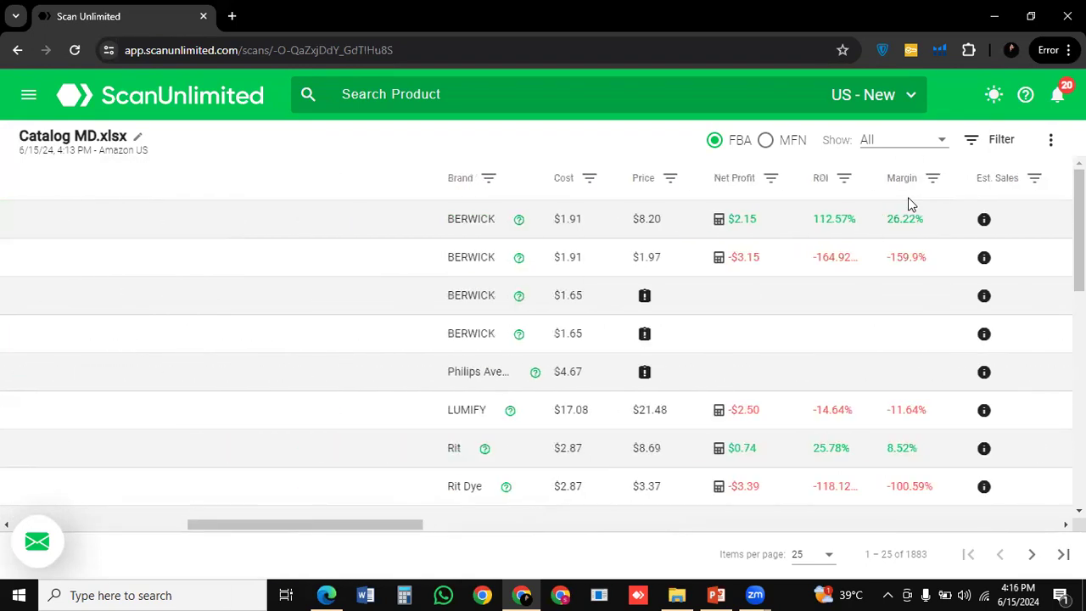
pyautogui.hscroll(-10, 667, 289)
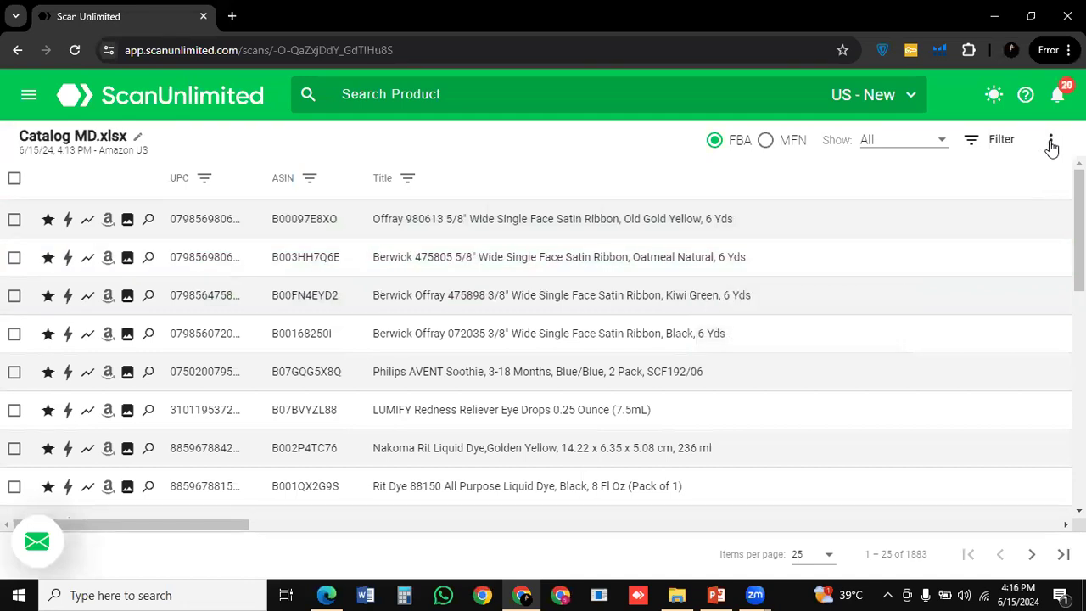
pyautogui.click(1051, 143)
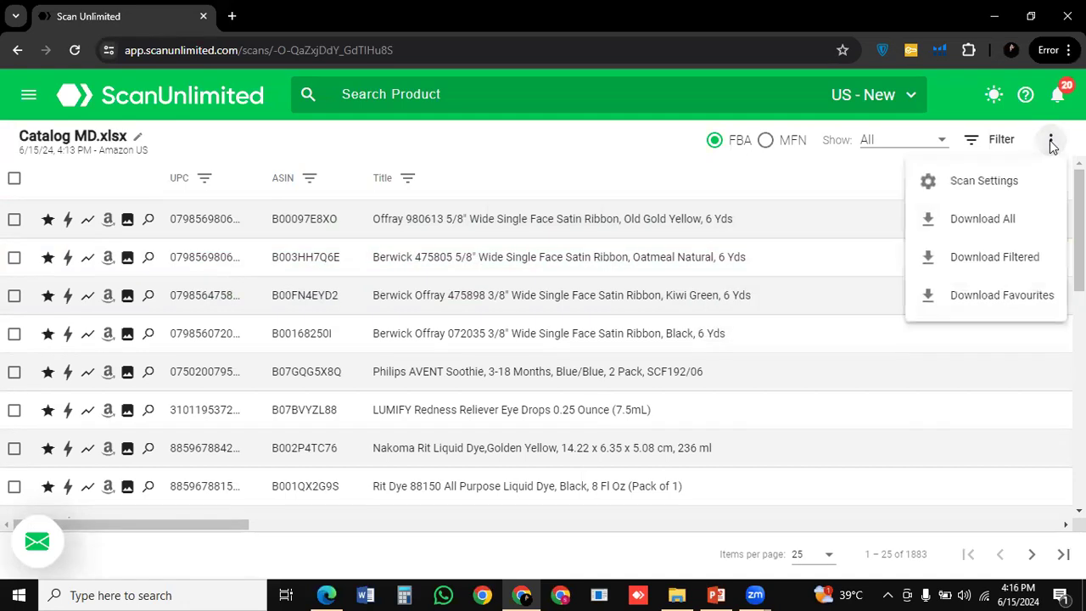
pyautogui.click(989, 144)
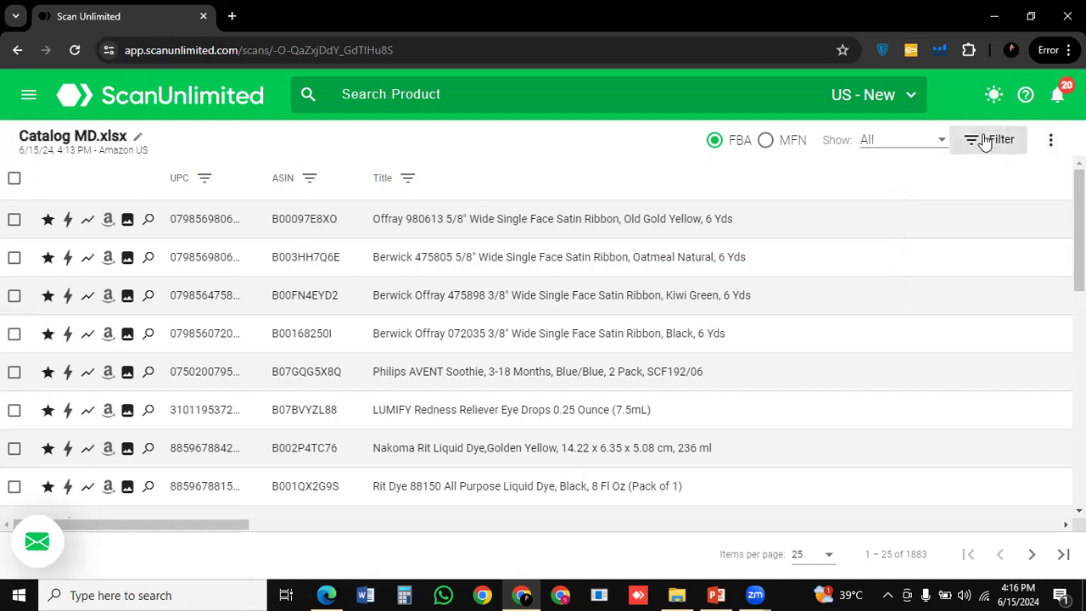
# Open the scan's filters, review the filterable columns, and add a Margin filter of Greater Than Or Equal to 10%
pyautogui.click(988, 141)
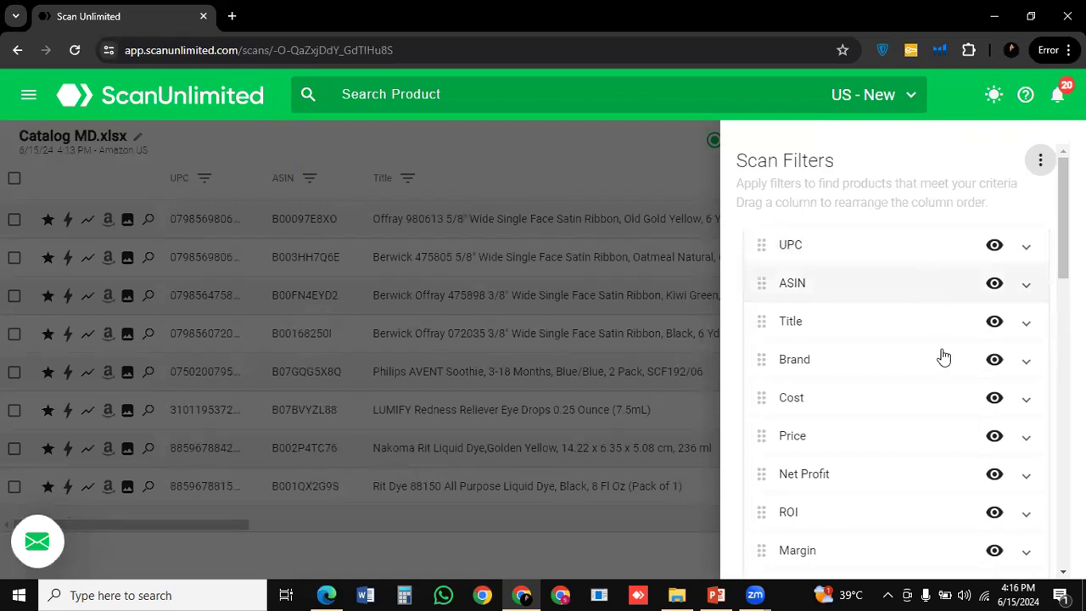
pyautogui.scroll(-5, 948, 380)
pyautogui.scroll(5, 949, 382)
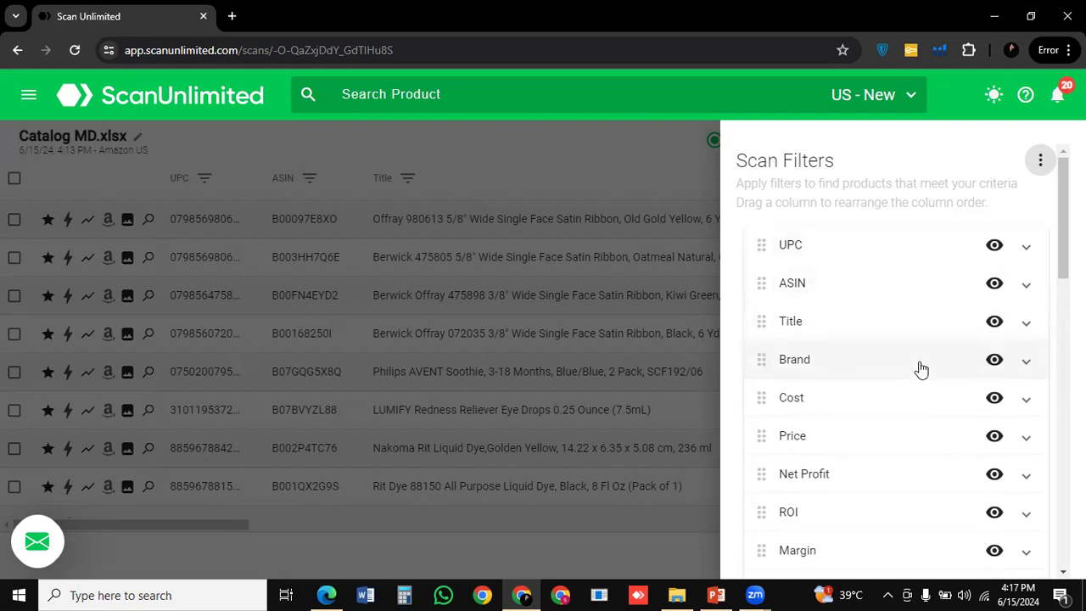
pyautogui.scroll(-2, 933, 388)
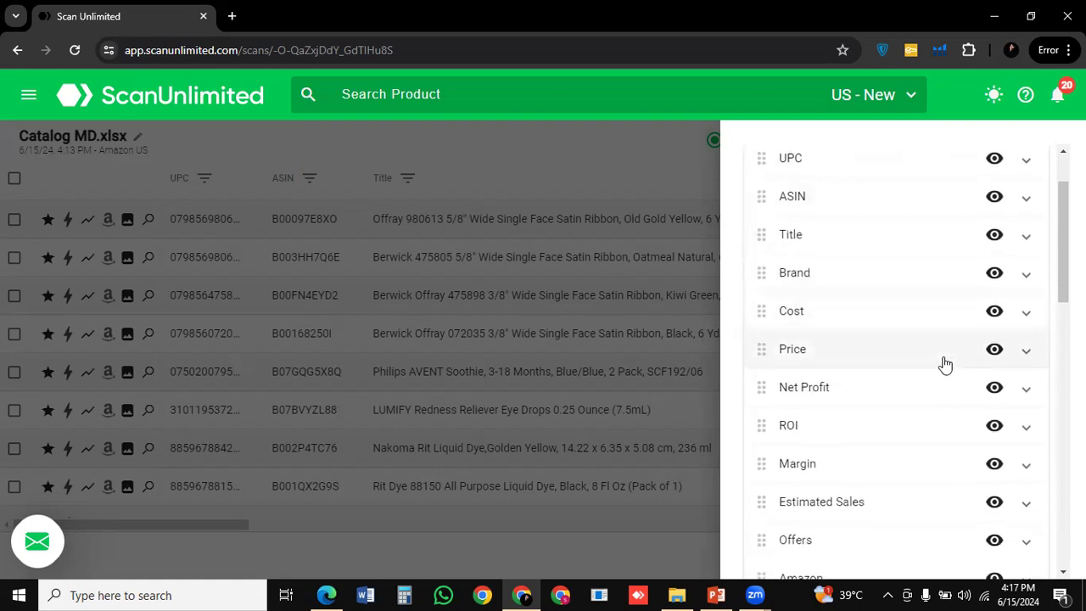
pyautogui.scroll(-1, 947, 420)
pyautogui.scroll(-2, 949, 420)
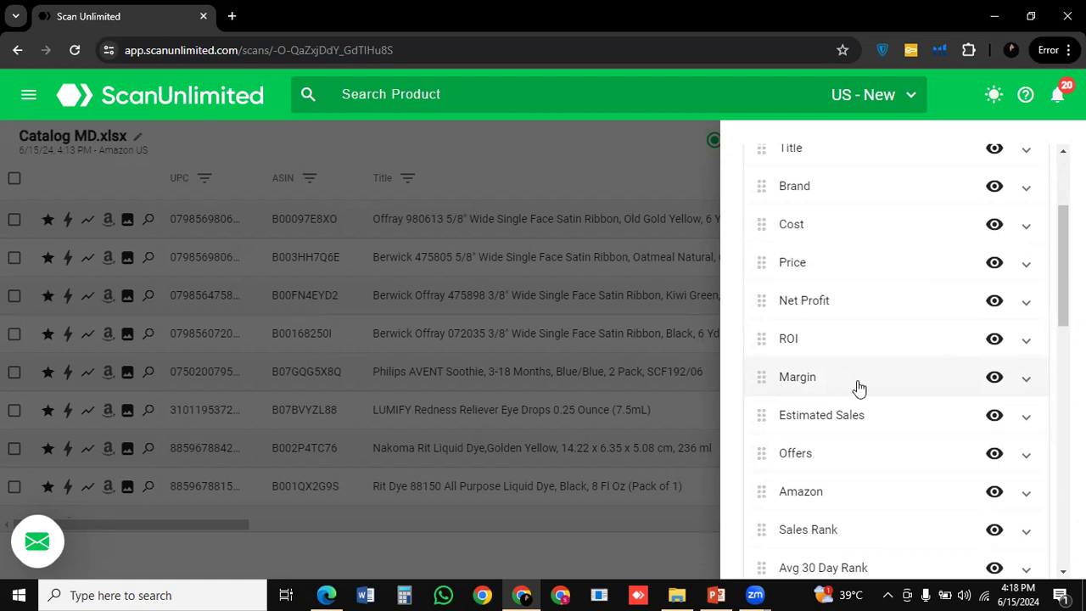
pyautogui.click(1027, 381)
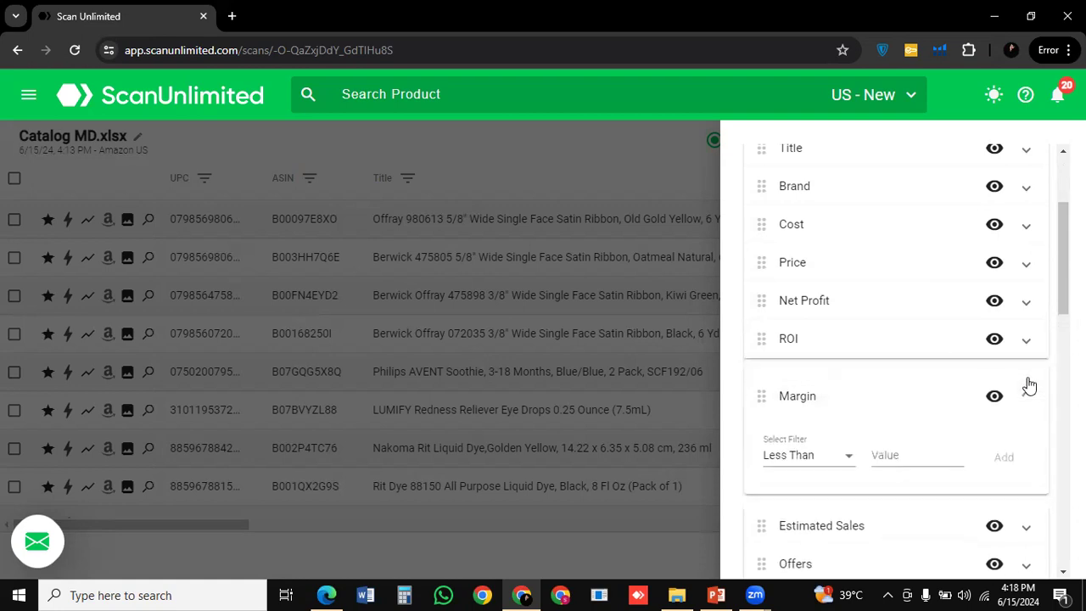
pyautogui.click(847, 460)
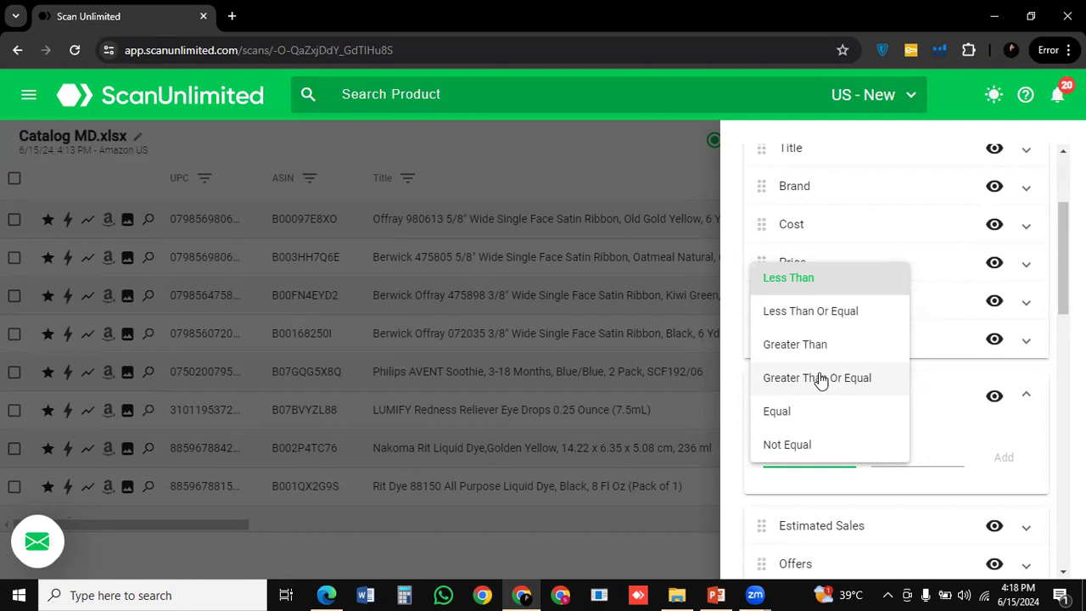
pyautogui.click(820, 380)
pyautogui.click(886, 455)
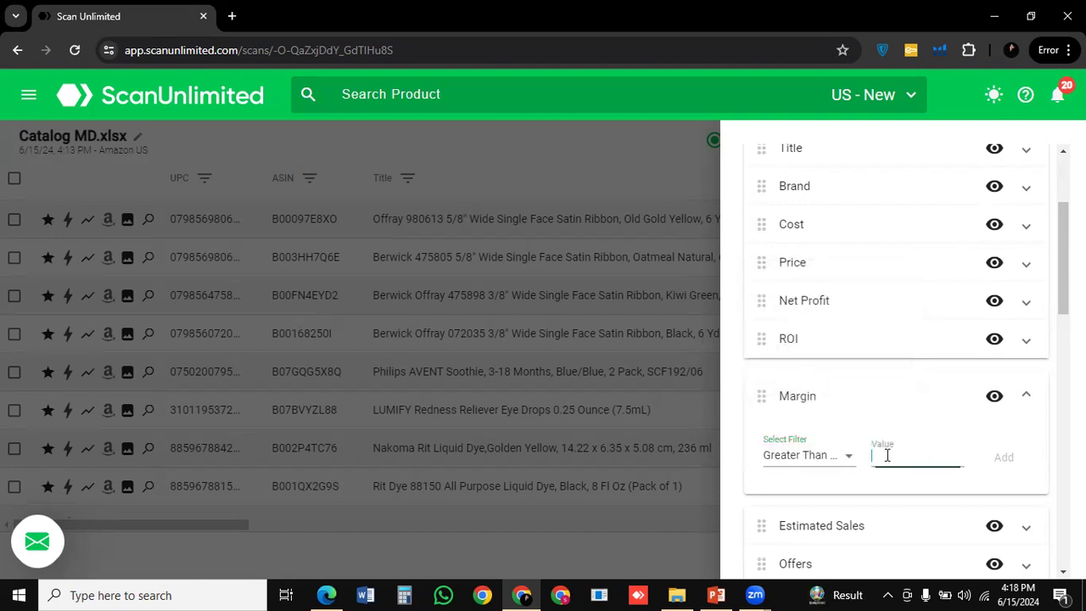
pyautogui.write('10')
pyautogui.click(1002, 459)
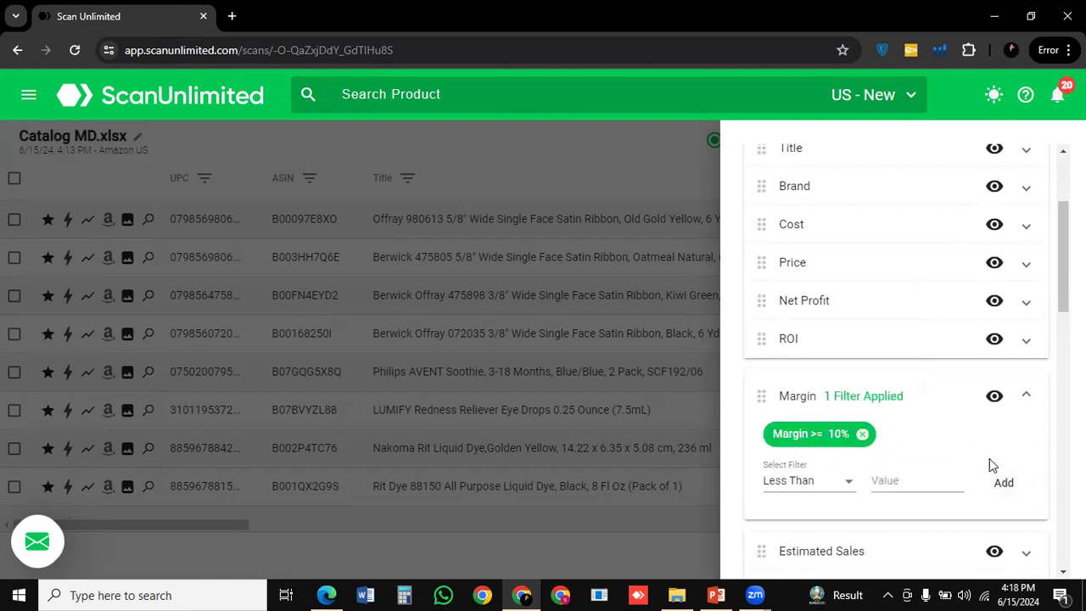
# Check which options the Amazon filter offers without adding one
pyautogui.scroll(-1, 916, 464)
pyautogui.scroll(-2, 916, 463)
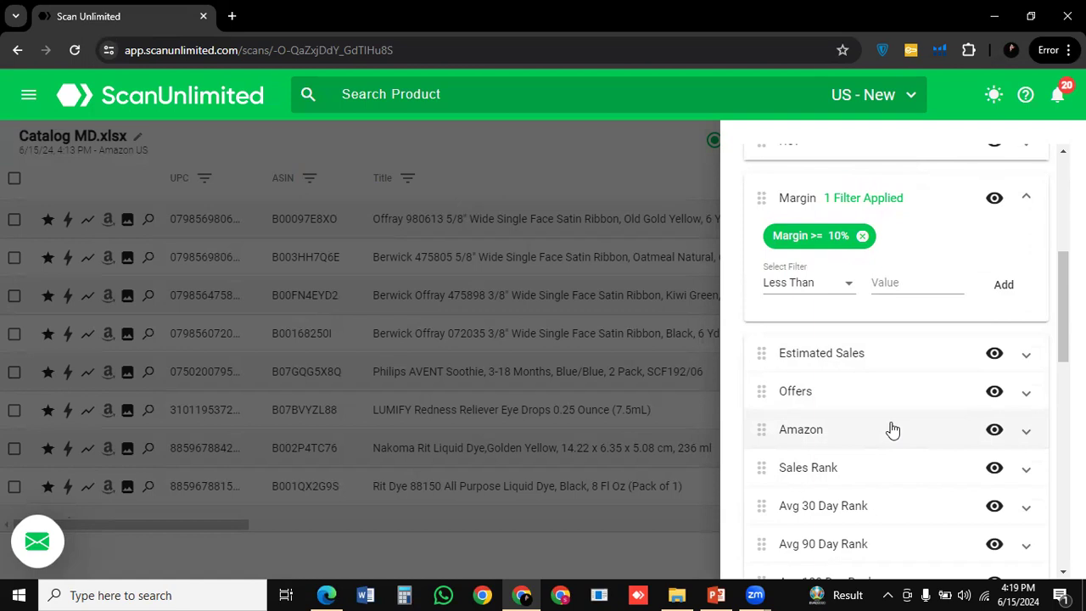
pyautogui.click(1027, 433)
pyautogui.click(847, 373)
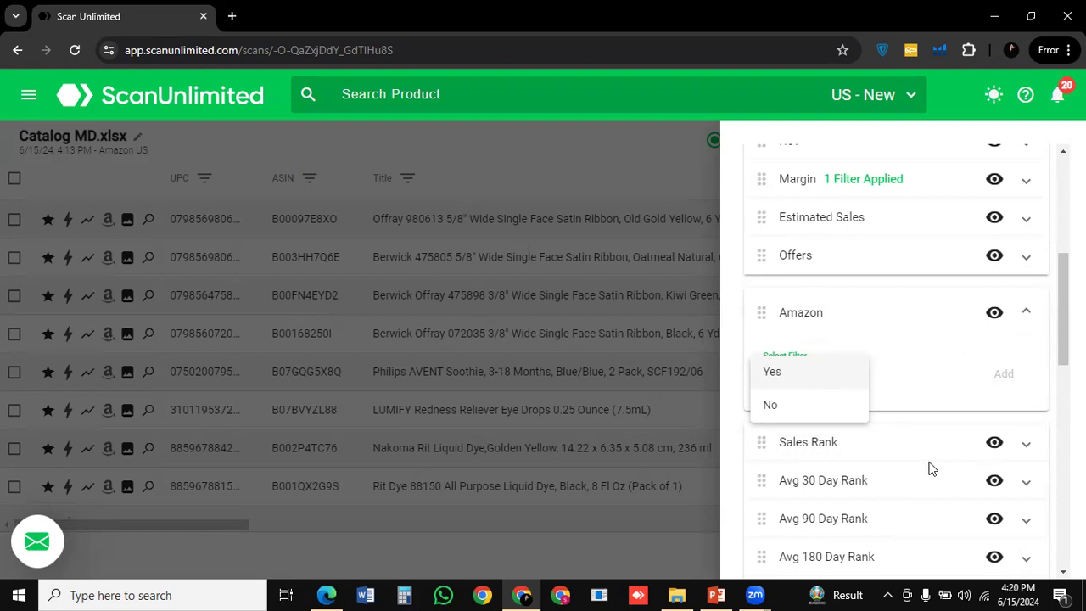
pyautogui.click(1028, 451)
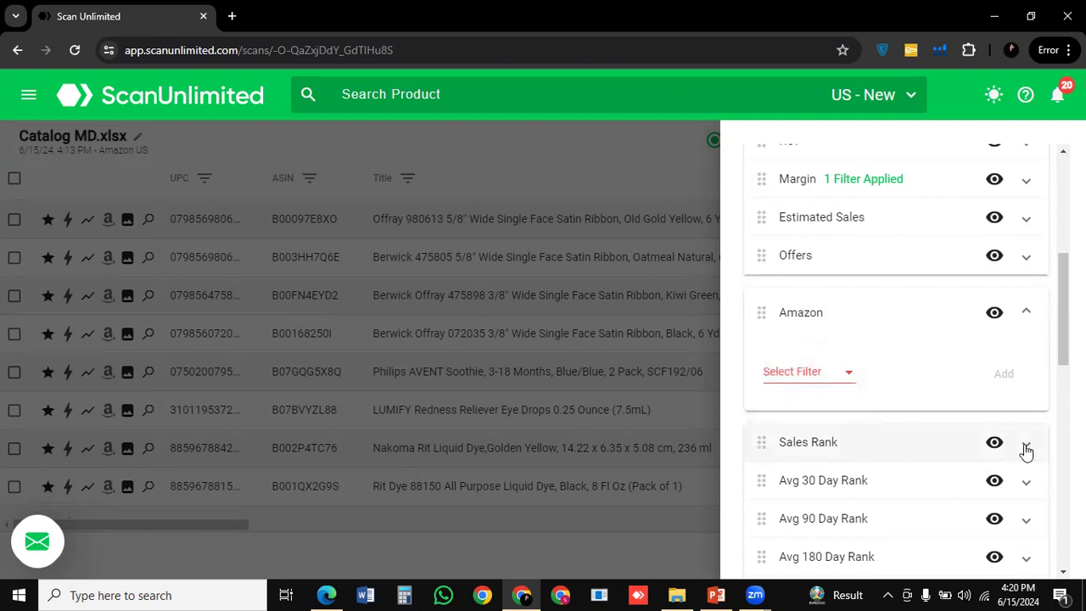
# Add a Sales Rank filter of Less Than Or Equal to 70000
pyautogui.click(1026, 449)
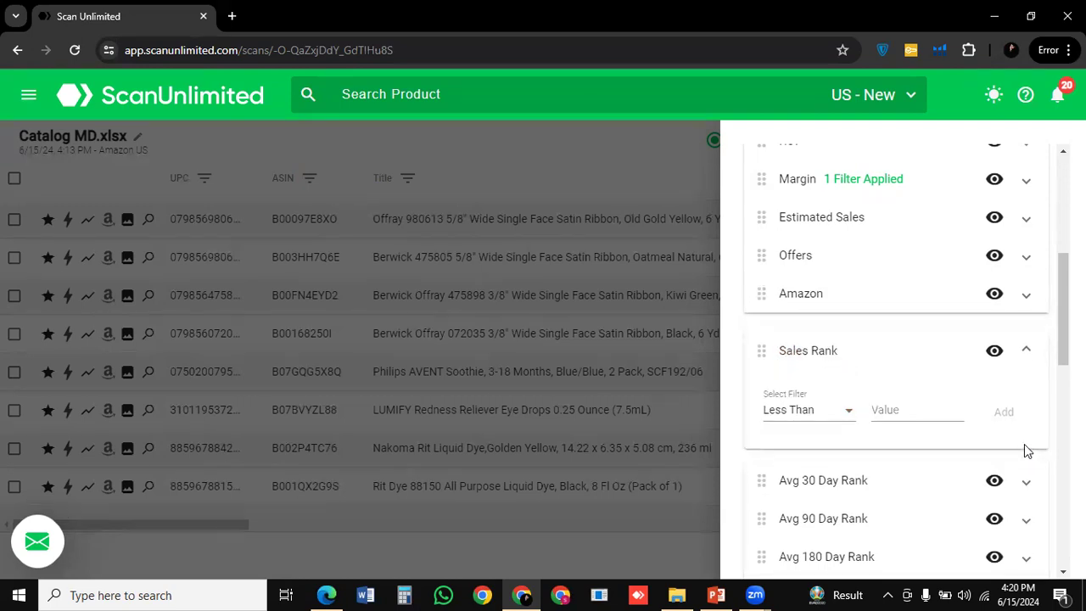
pyautogui.click(851, 414)
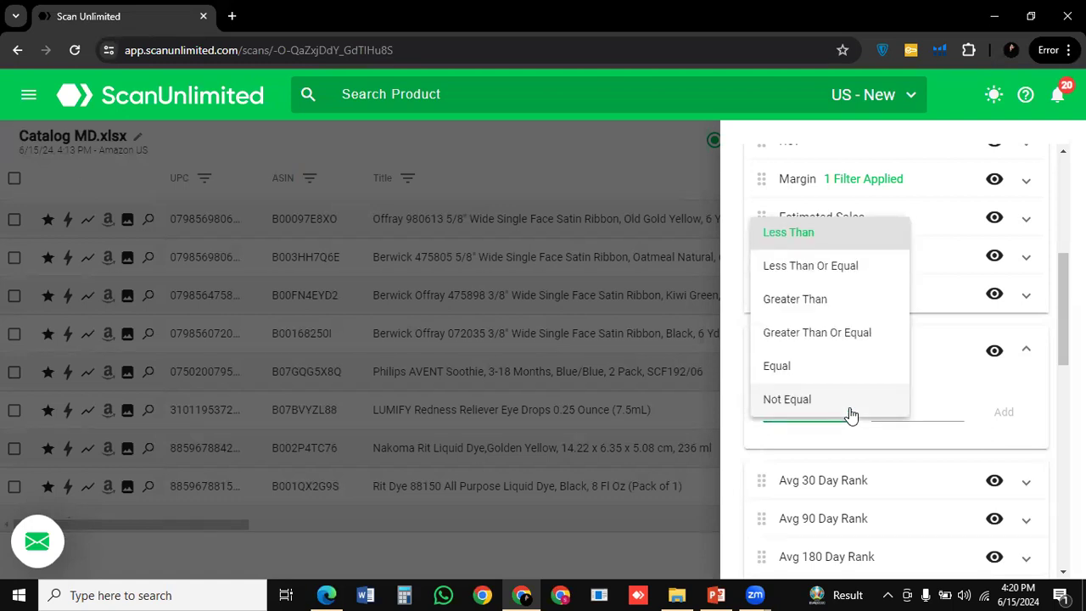
pyautogui.click(821, 269)
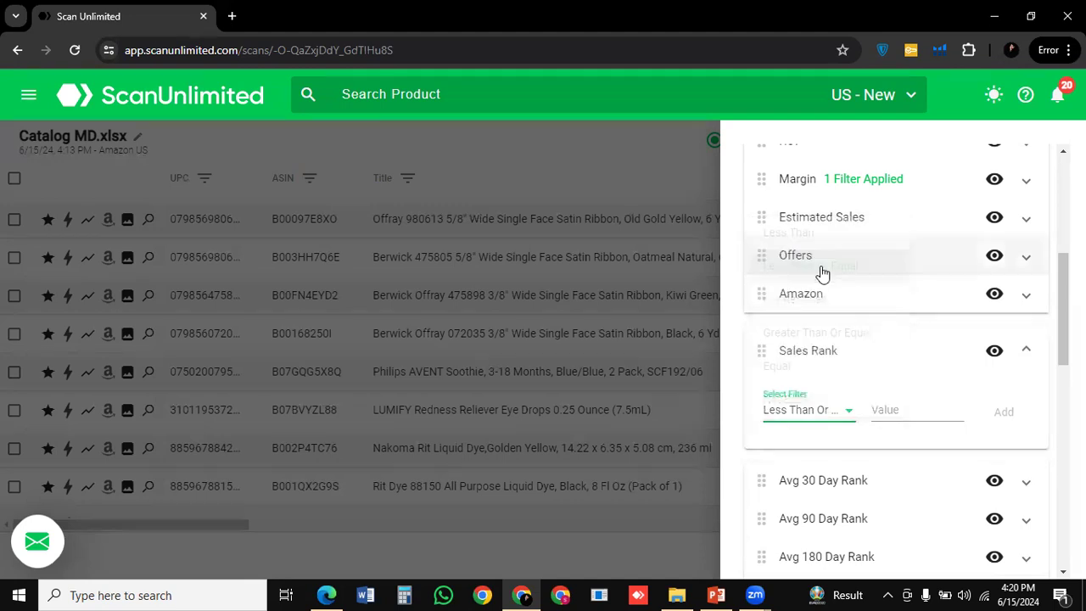
pyautogui.click(897, 406)
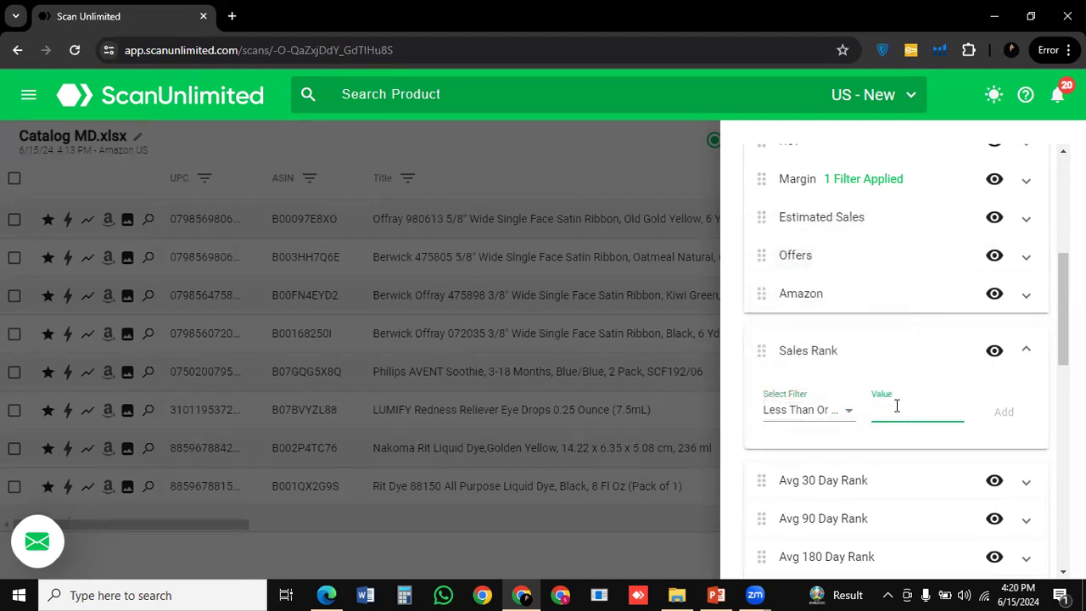
pyautogui.write('70000')
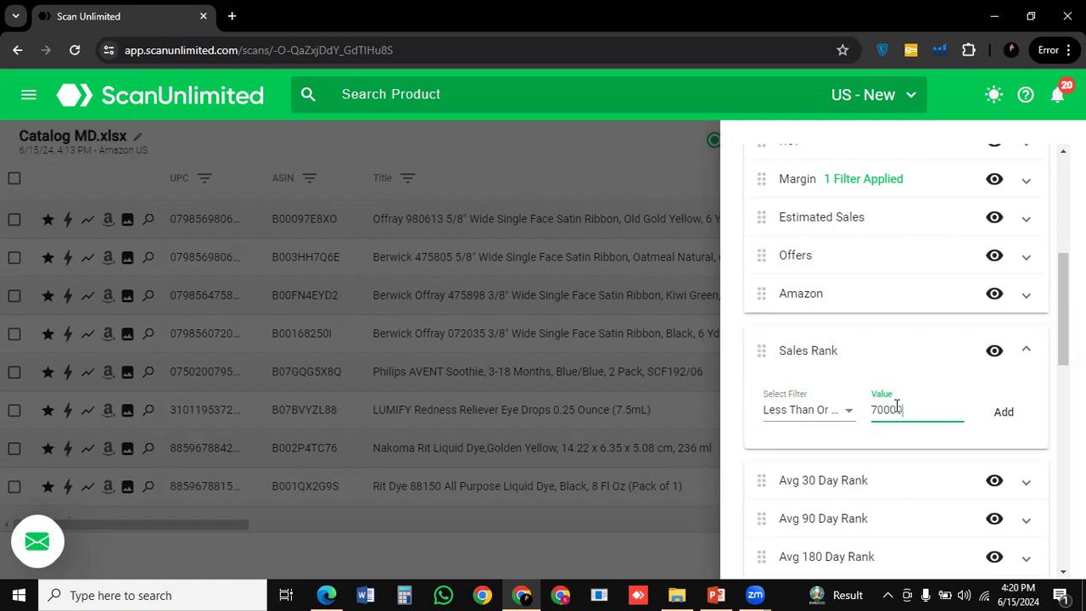
pyautogui.click(1002, 414)
# Look through the remaining filters down to Case size and close the scan filters to show the filtered listings
pyautogui.scroll(-2, 895, 481)
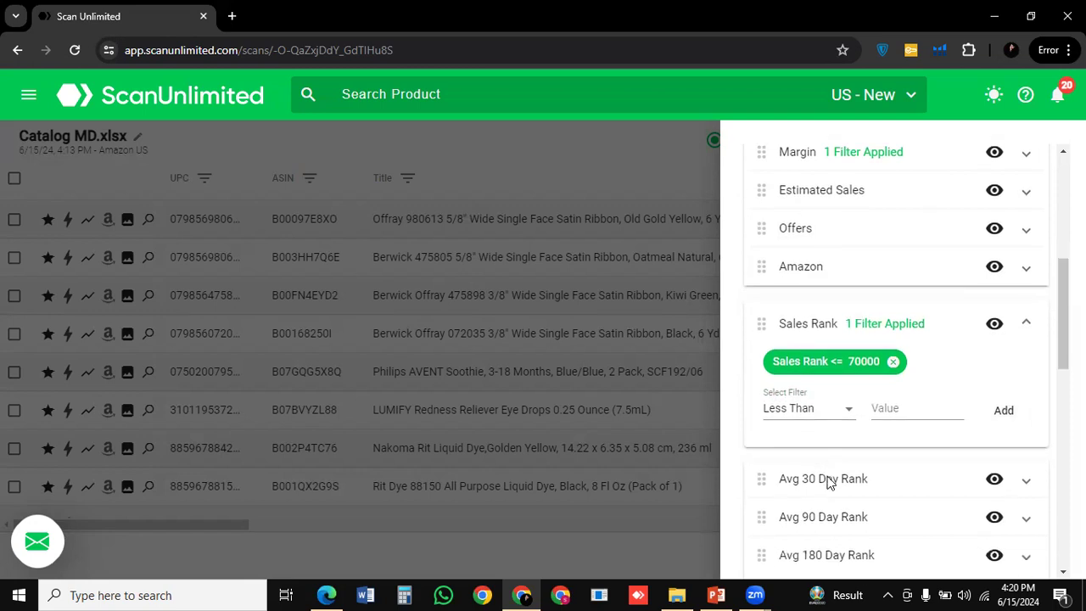
pyautogui.scroll(-1, 830, 482)
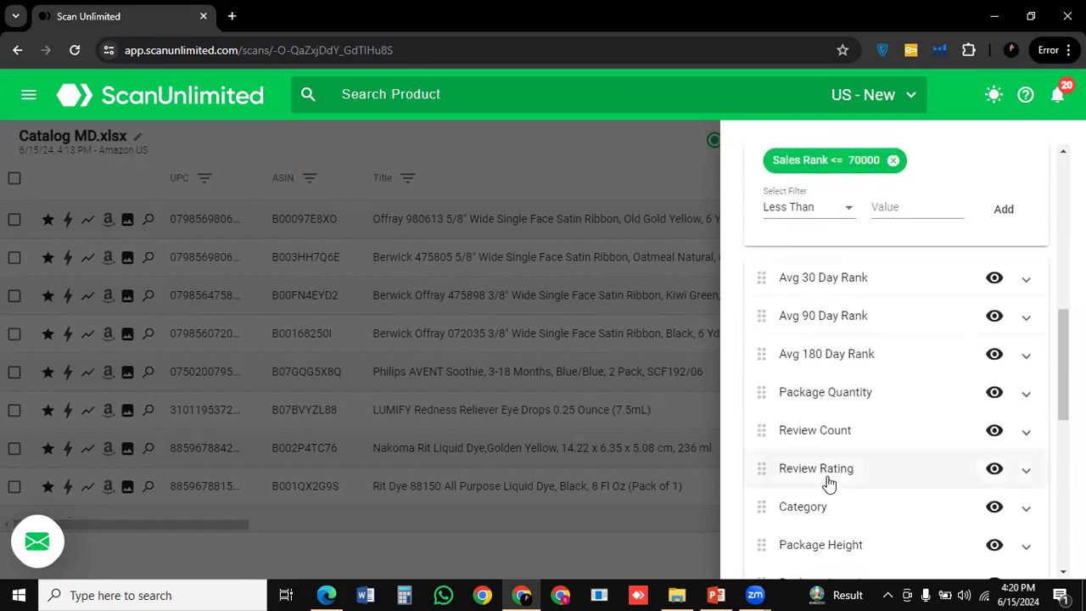
pyautogui.scroll(-2, 829, 482)
pyautogui.scroll(-4, 829, 482)
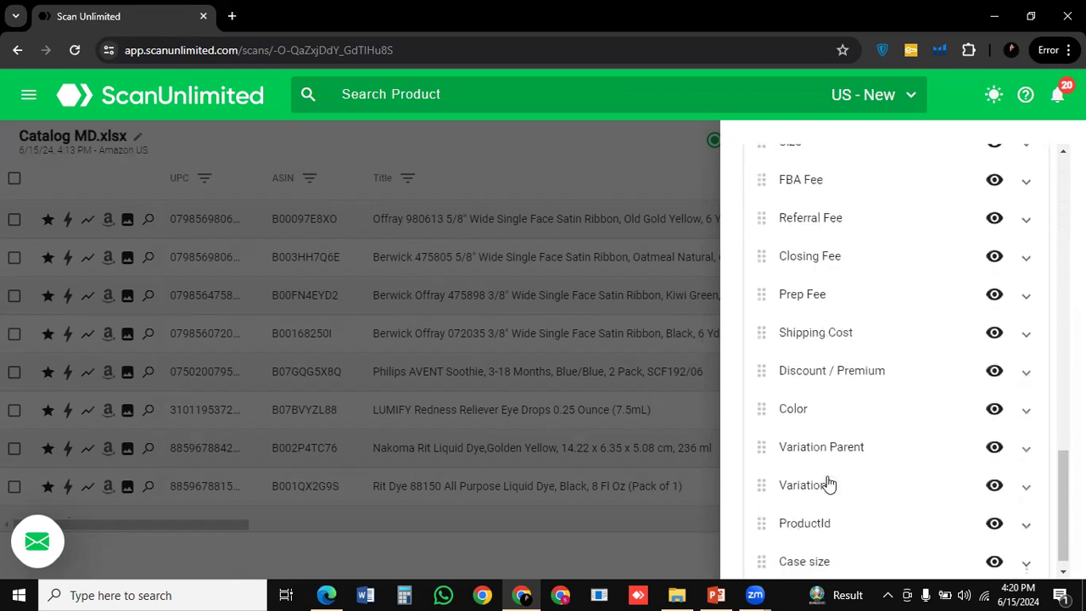
pyautogui.scroll(3, 829, 482)
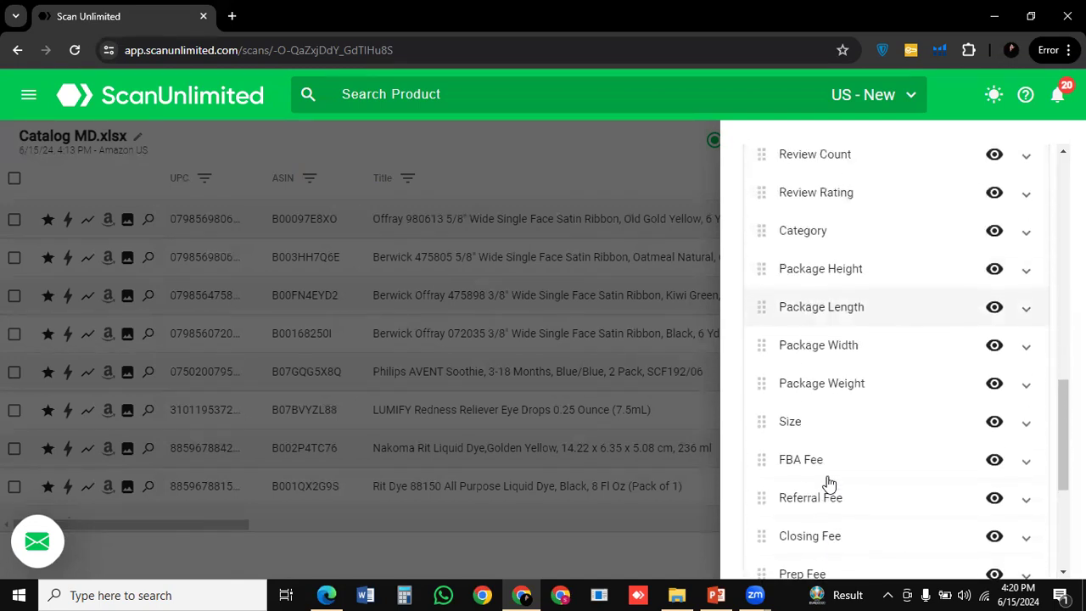
pyautogui.scroll(4, 829, 481)
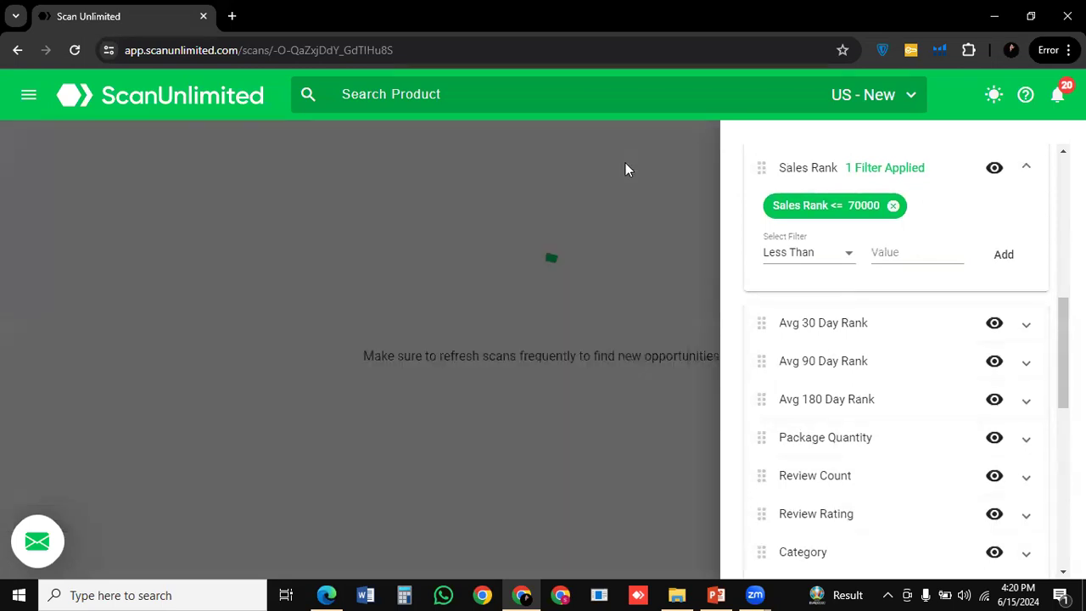
pyautogui.click(625, 163)
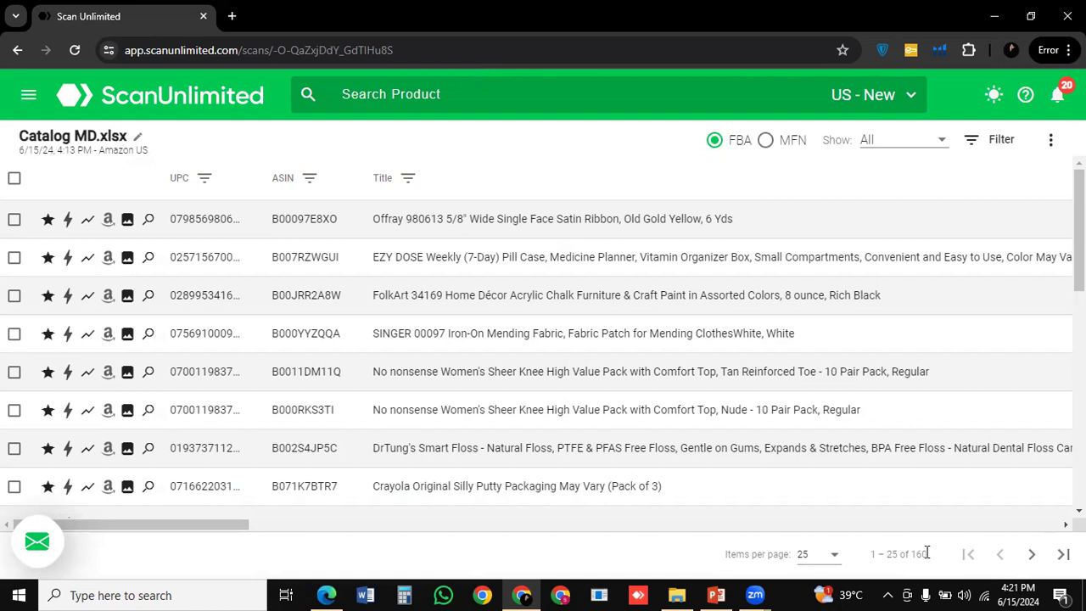
# Download the filtered scan results and open the downloaded file in Excel
pyautogui.click(1050, 141)
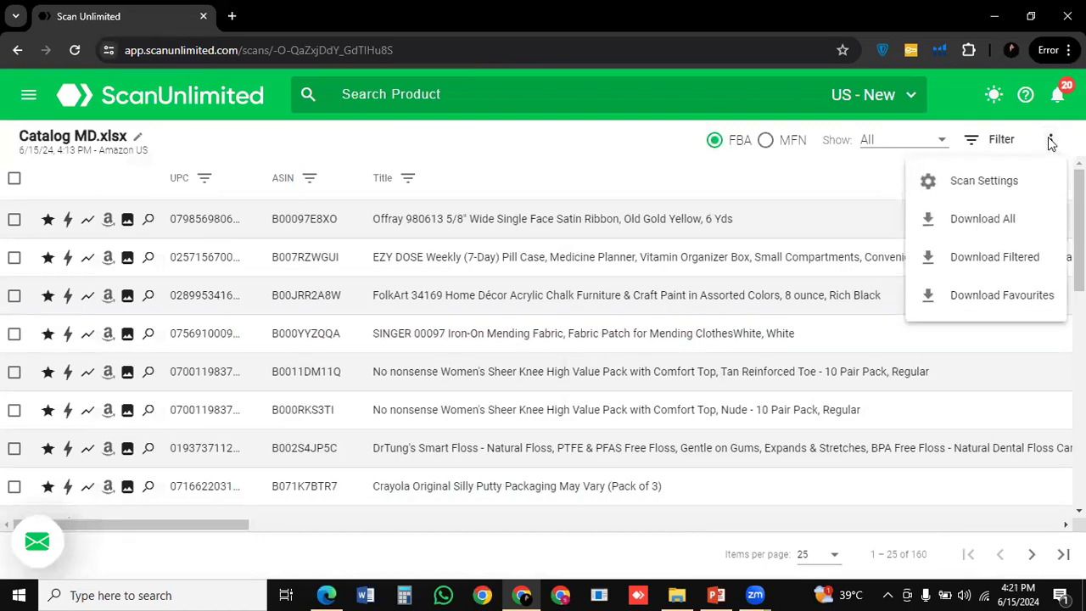
pyautogui.click(982, 262)
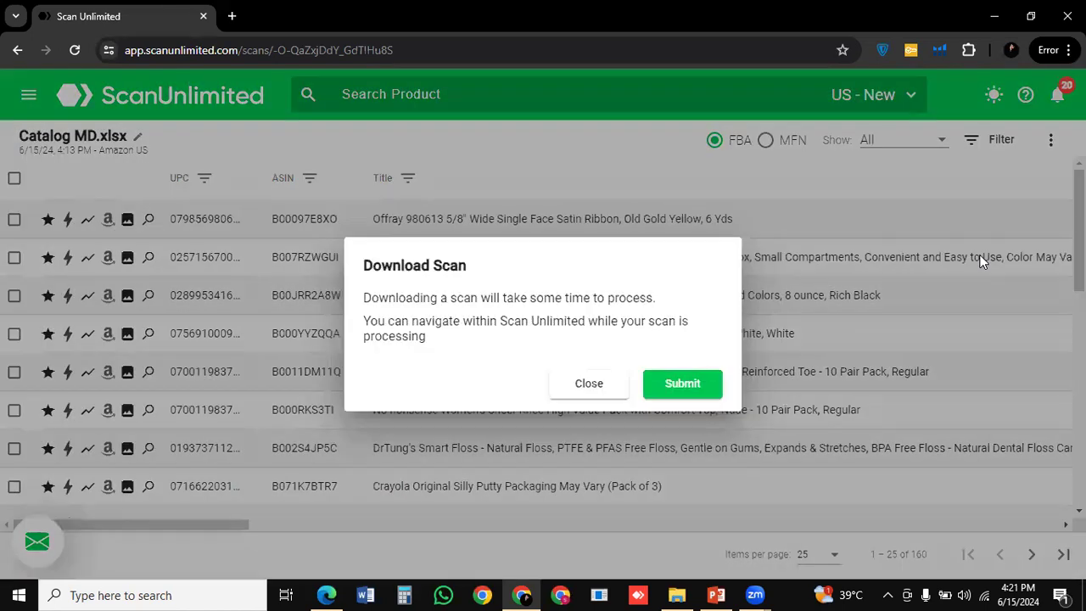
pyautogui.click(680, 383)
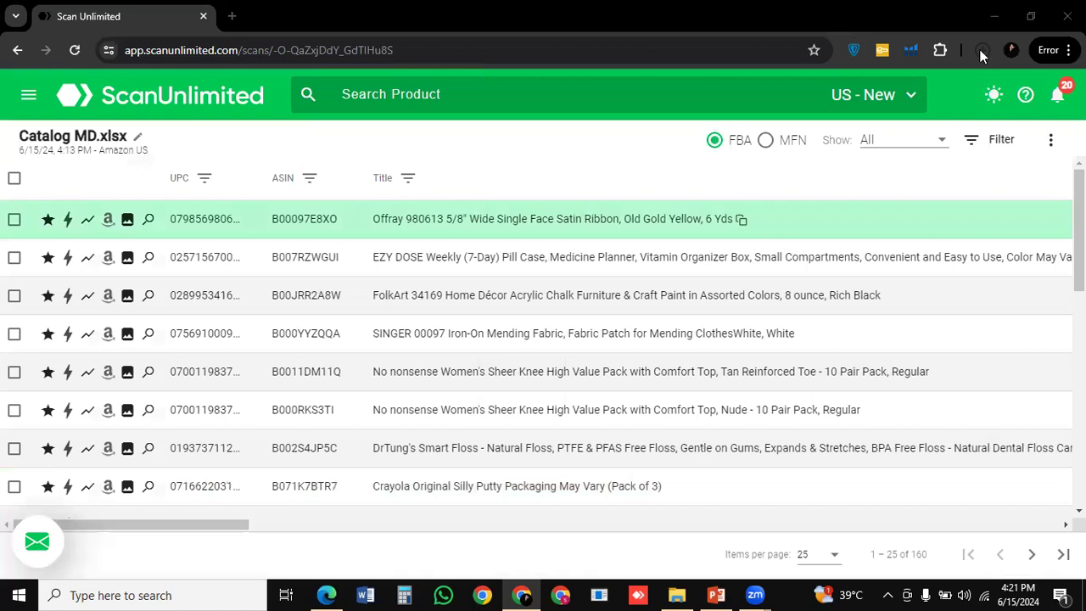
pyautogui.click(980, 50)
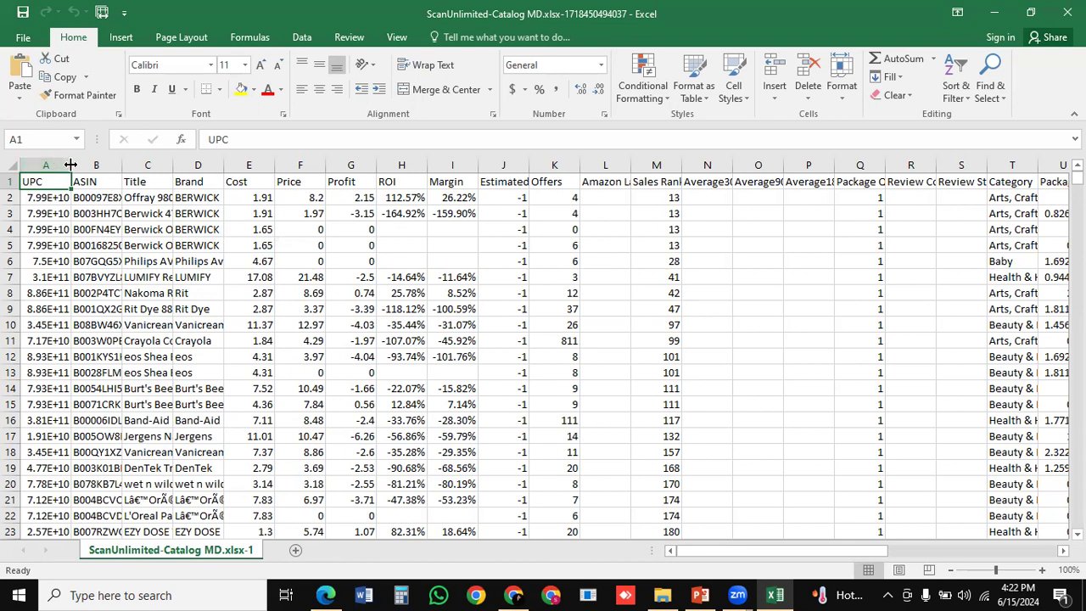
# Widen the first UPC column and look across the remaining columns of the exported sheet
pyautogui.moveTo(72, 165); pyautogui.dragTo(122, 167)
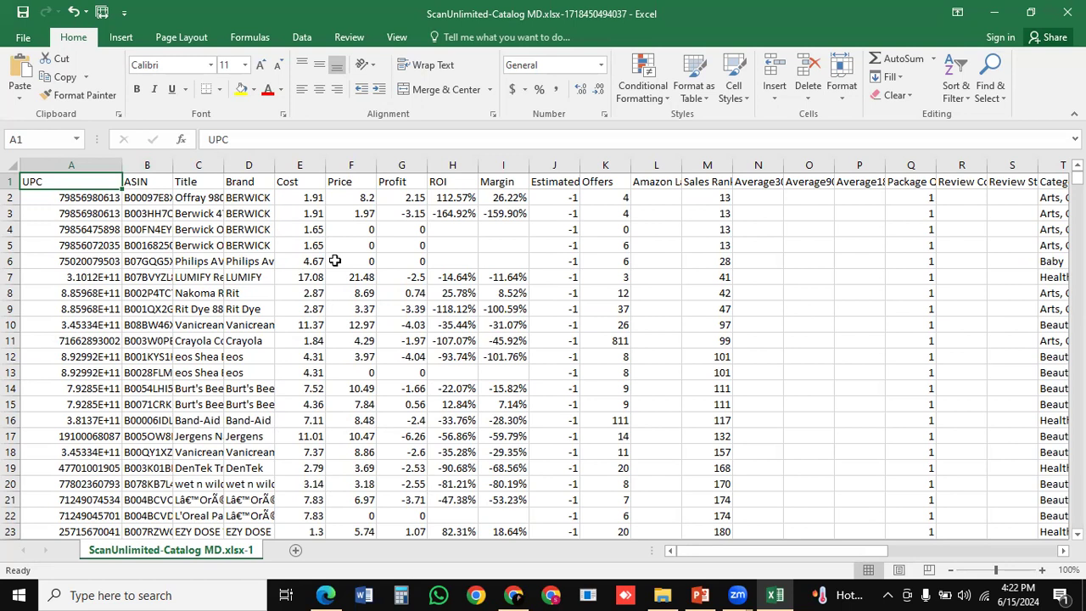
pyautogui.hscroll(3, 732, 310)
pyautogui.hscroll(9, 732, 310)
pyautogui.hscroll(-12, 732, 310)
# Delete columns F to L, from Price through the Amazon column after Offers
pyautogui.click(349, 165)
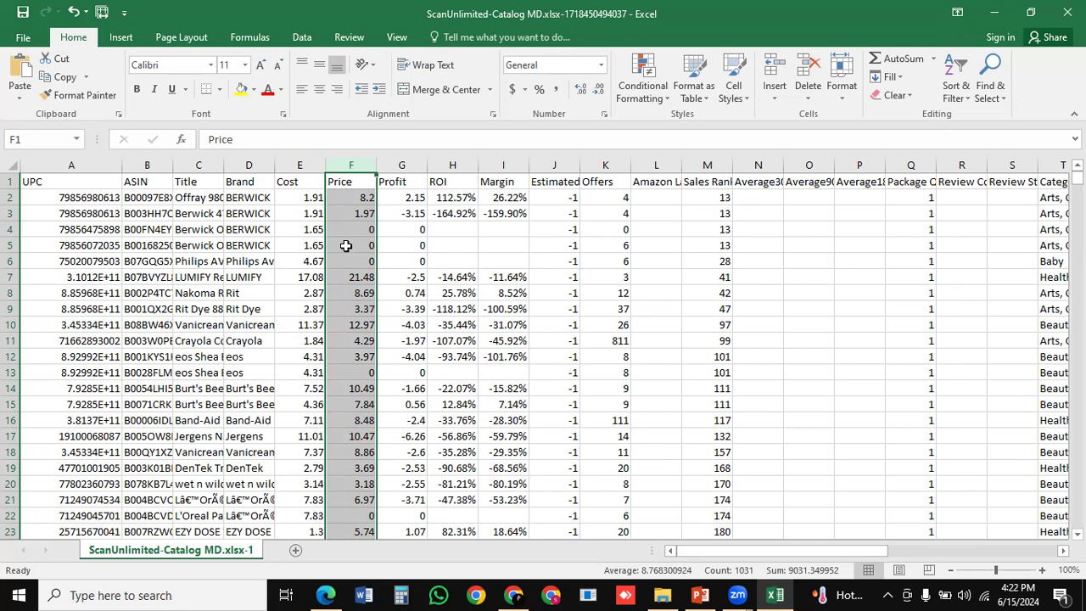
pyautogui.moveTo(348, 162); pyautogui.dragTo(652, 159)
pyautogui.rightClick(600, 247)
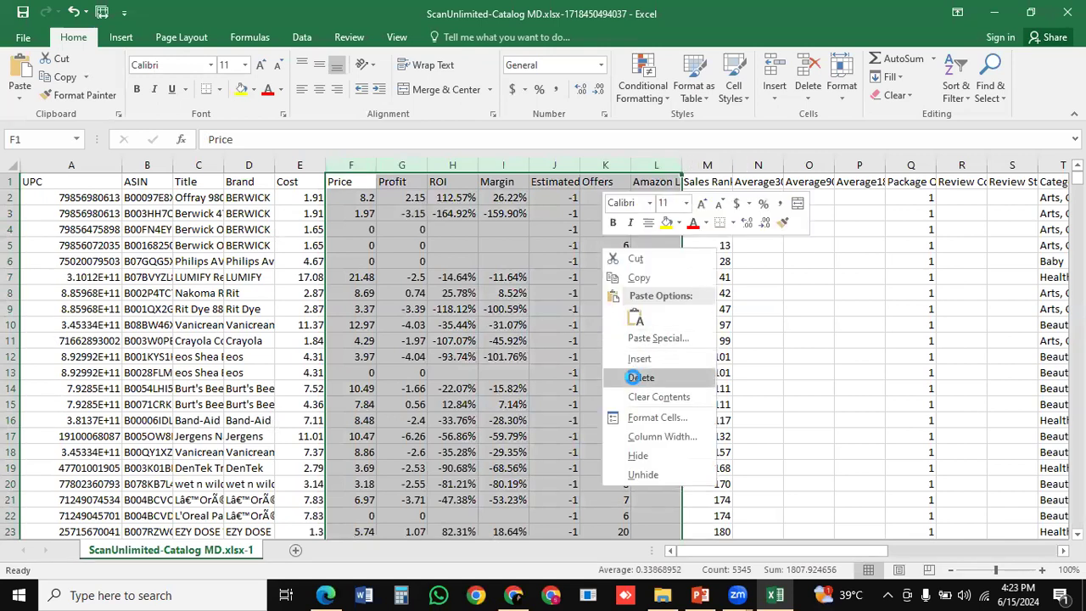
pyautogui.click(639, 377)
# Delete columns G to L, from Average30 through the second review column before Category
pyautogui.moveTo(400, 164); pyautogui.dragTo(653, 170)
pyautogui.rightClick(600, 261)
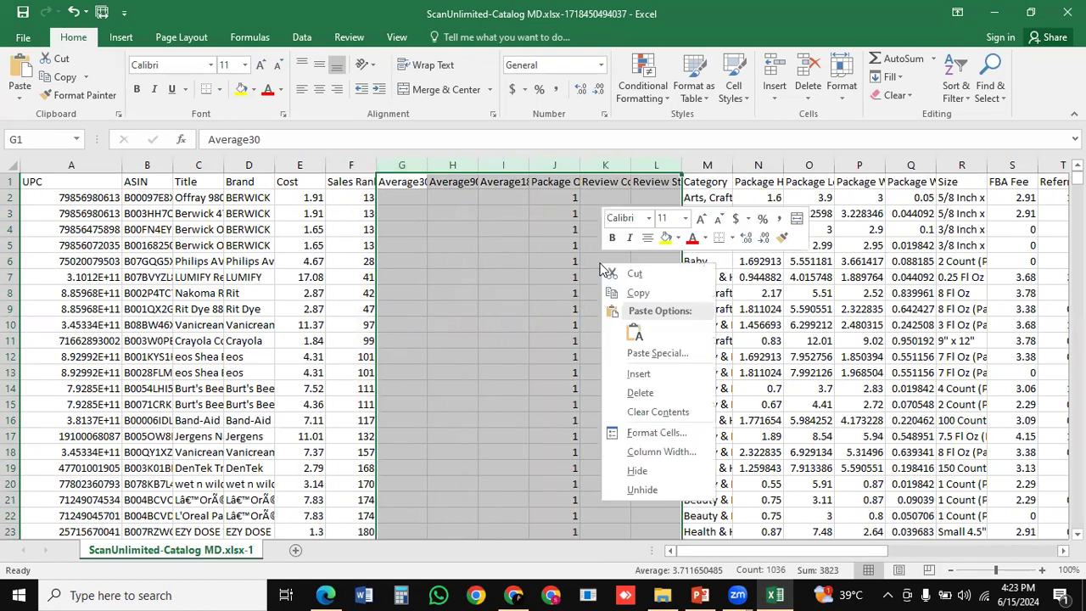
pyautogui.click(642, 395)
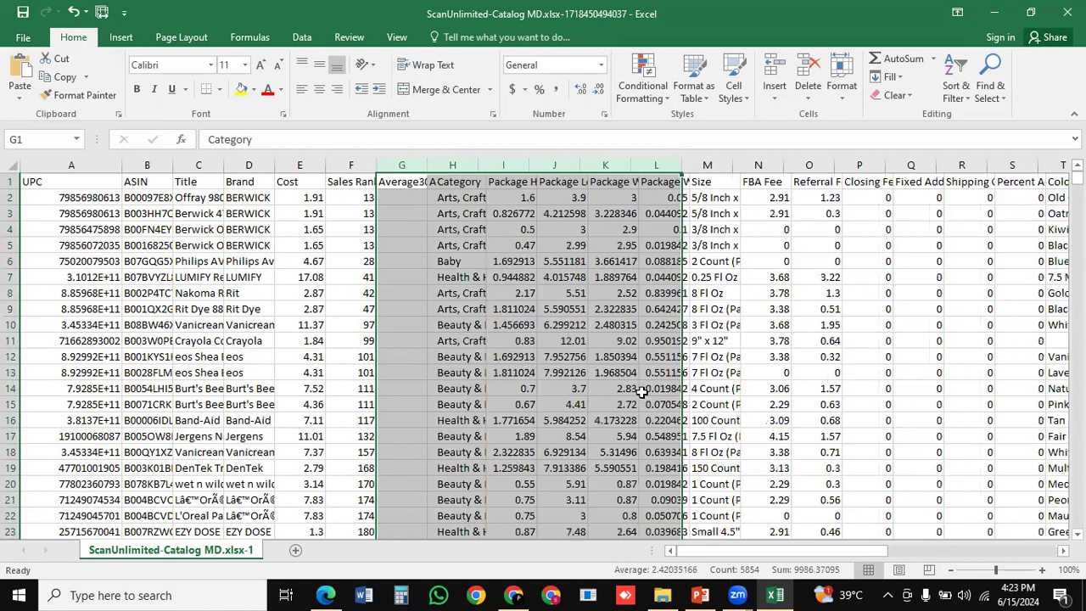
# Delete columns H to R, from Package Height through the percent column just before Color
pyautogui.click(450, 163)
pyautogui.moveTo(450, 163); pyautogui.dragTo(964, 167)
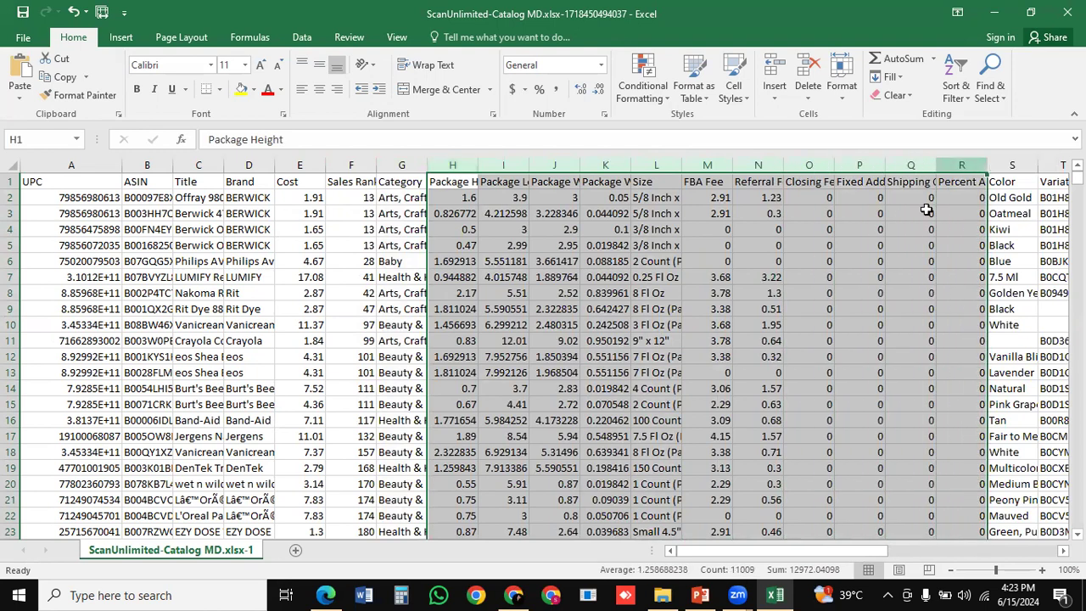
pyautogui.rightClick(850, 248)
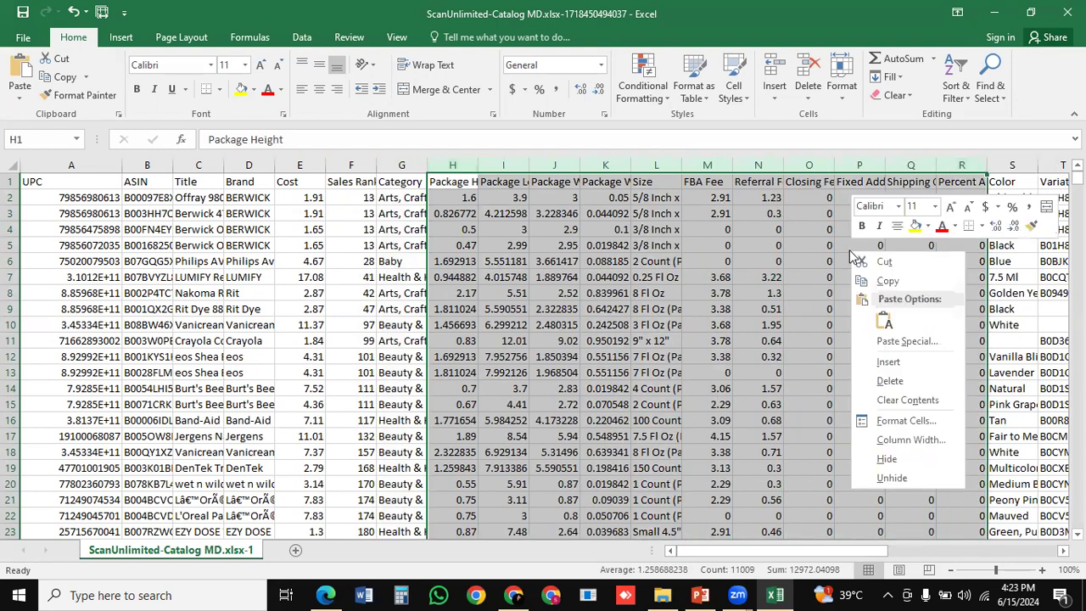
pyautogui.click(887, 381)
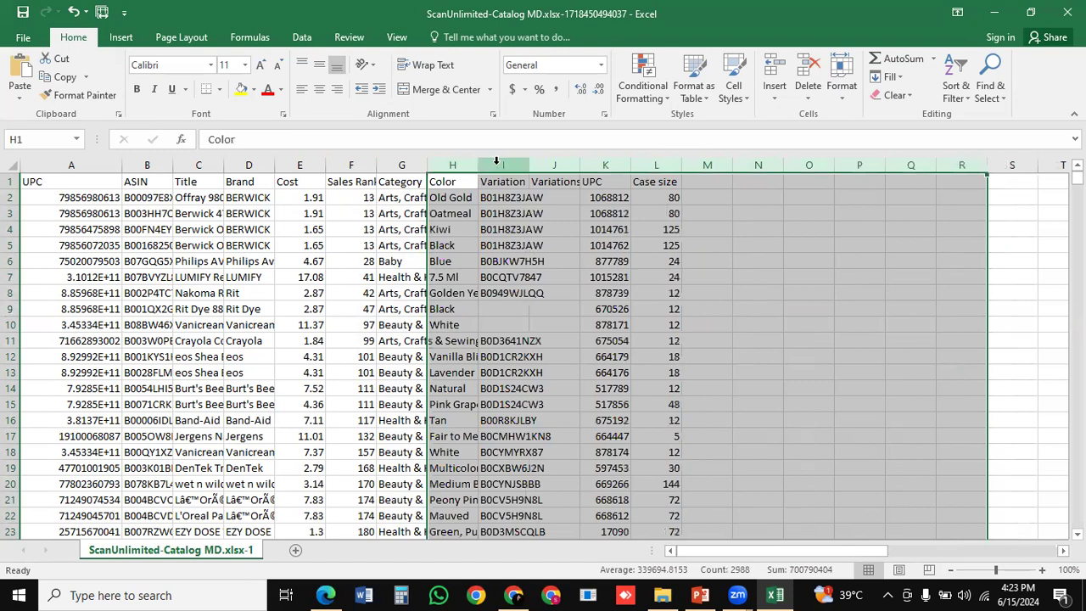
# Delete columns I and J, the Variation Parent and Variations columns after Color
pyautogui.click(503, 166)
pyautogui.moveTo(503, 167); pyautogui.dragTo(553, 165)
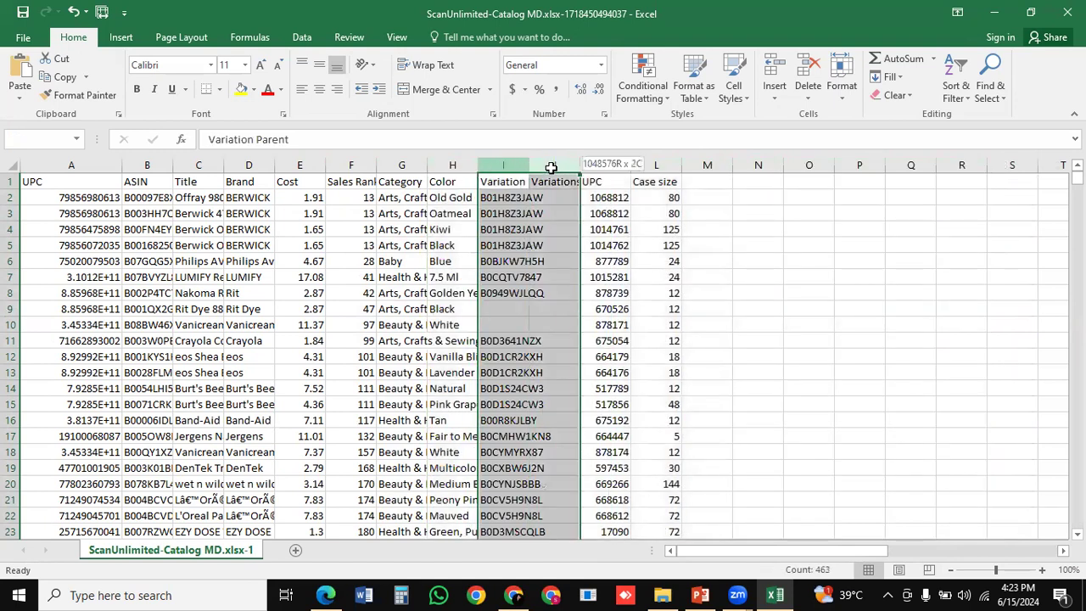
pyautogui.rightClick(533, 245)
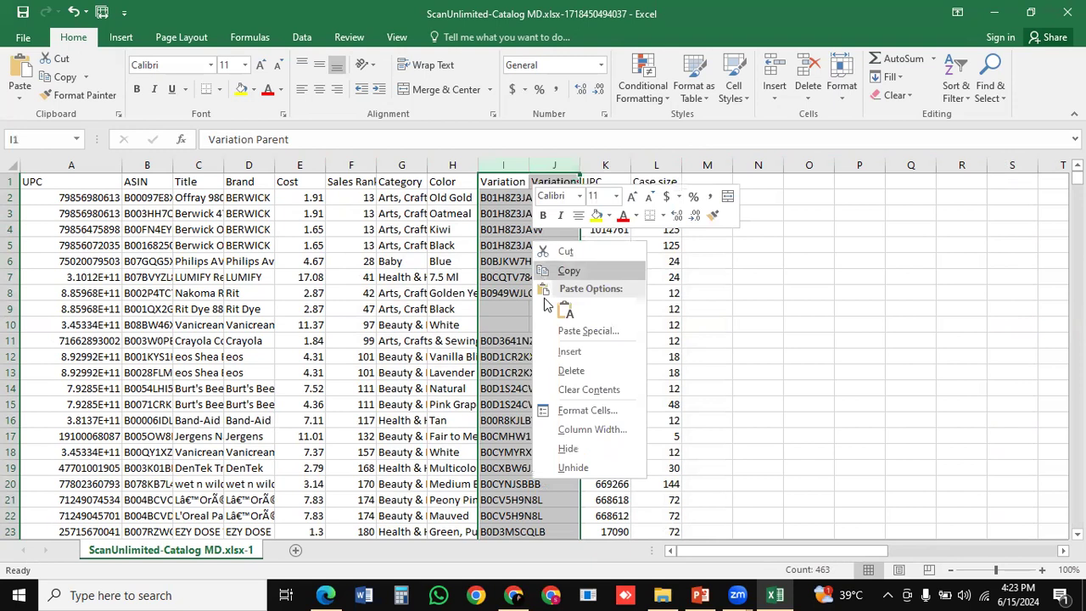
pyautogui.hotkey('ctrl', '-')
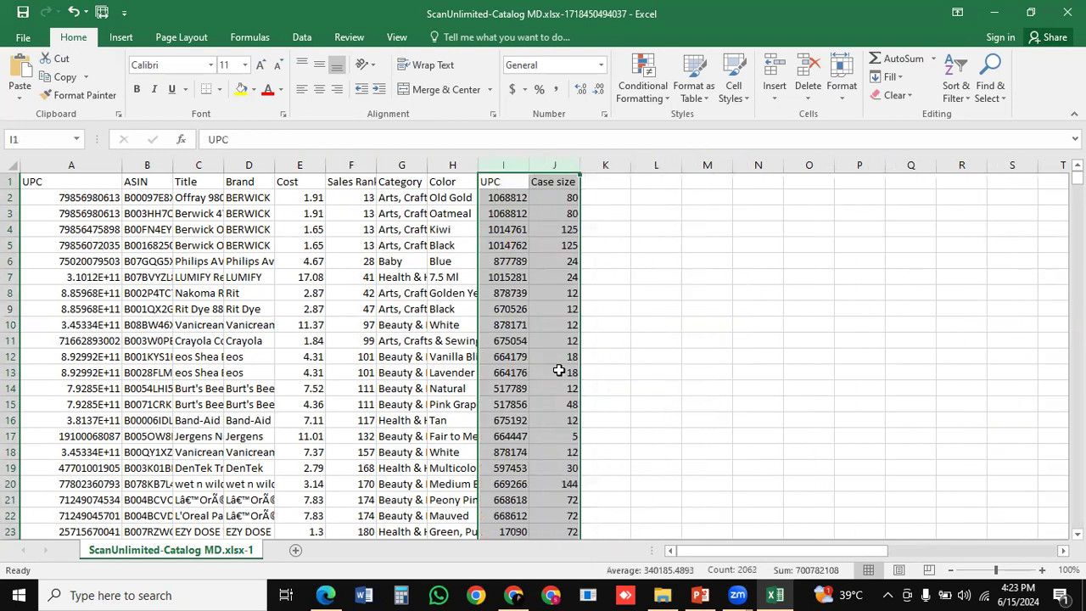
# Rename the second UPC header in I1 as "product id"
pyautogui.doubleClick(504, 181)
pyautogui.press('BackSpace')
pyautogui.press('BackSpace')
pyautogui.press('BackSpace')
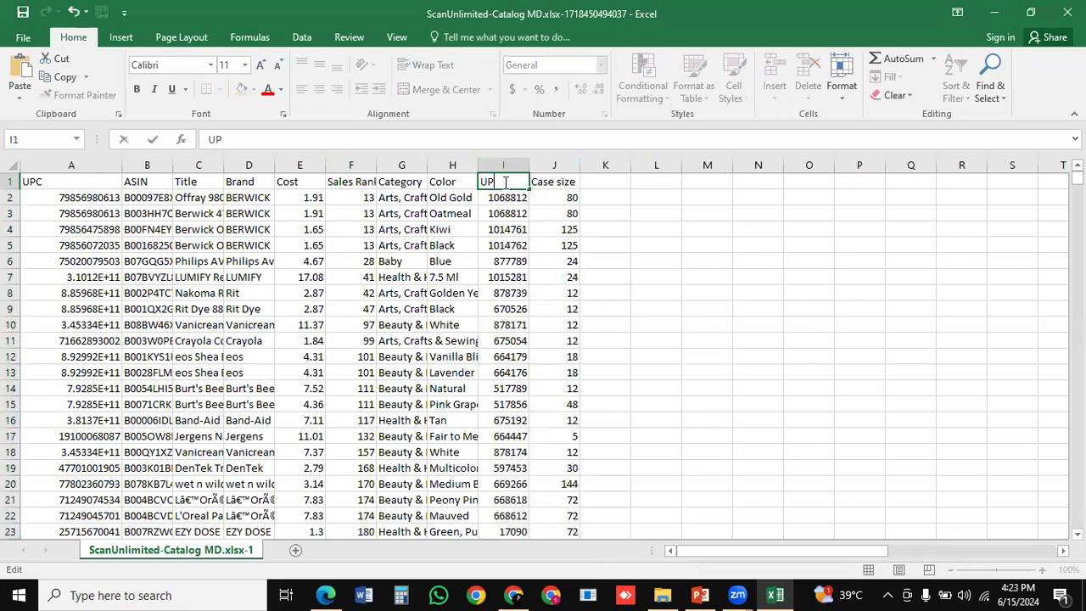
pyautogui.write('product id')
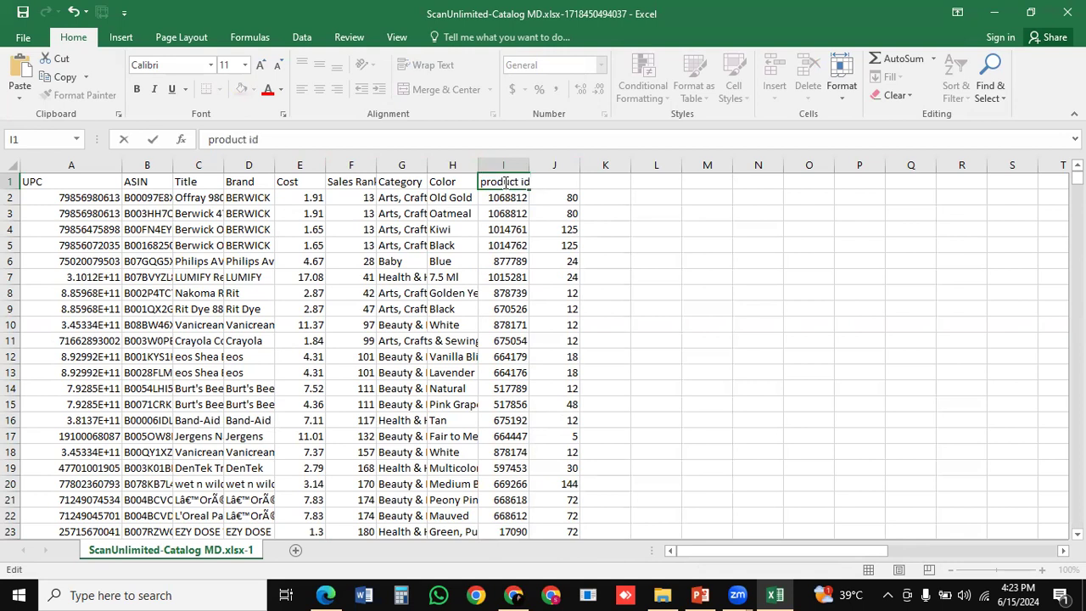
pyautogui.click(656, 270)
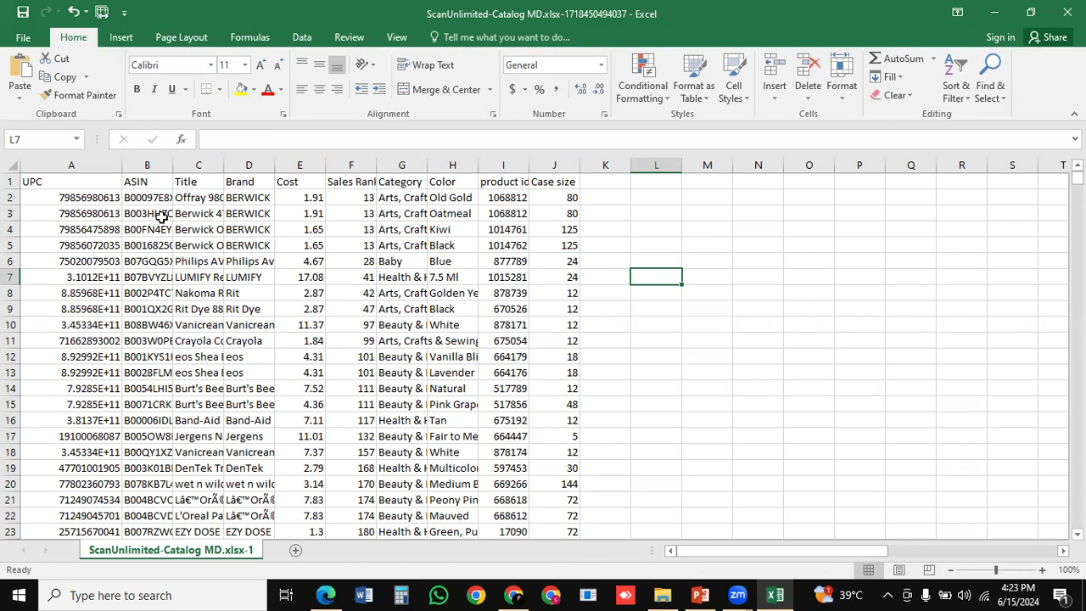
# Insert four blank columns between Cost and Sales Rank
pyautogui.click(347, 163)
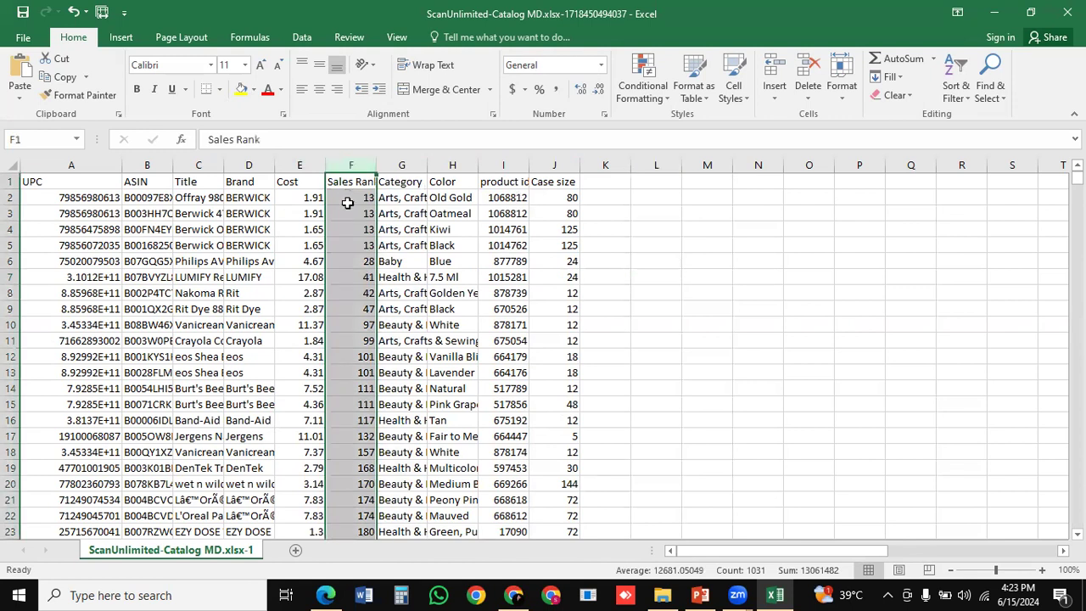
pyautogui.rightClick(348, 202)
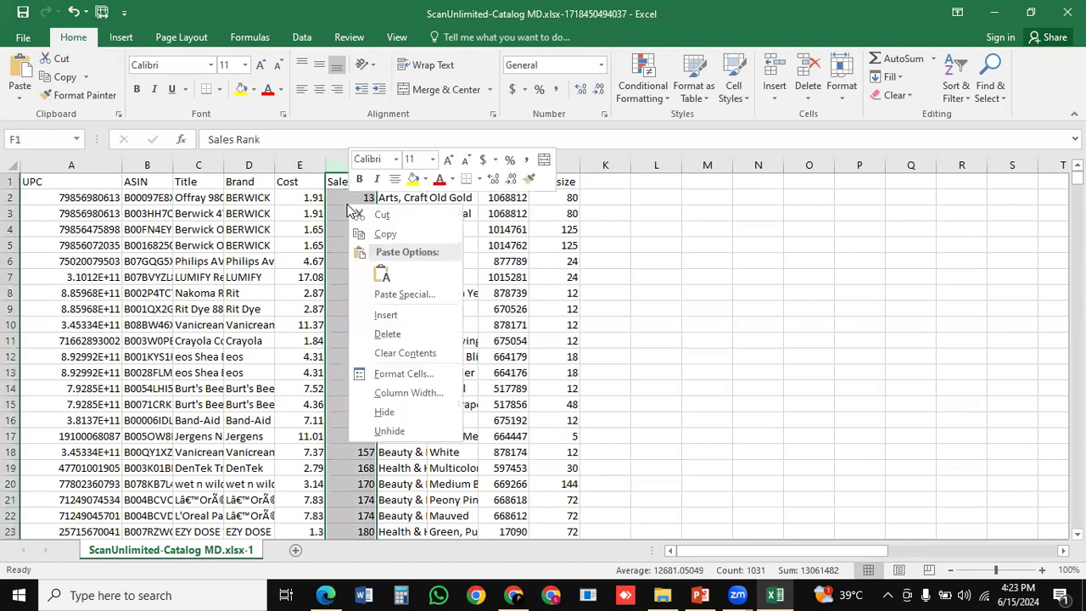
pyautogui.click(386, 315)
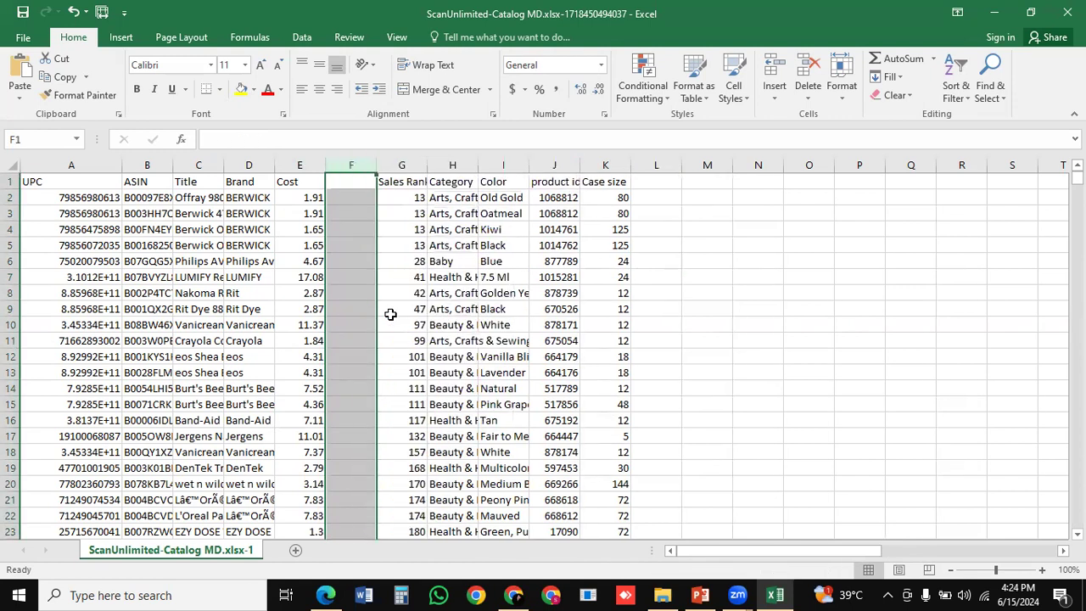
pyautogui.click(399, 165)
pyautogui.rightClick(394, 219)
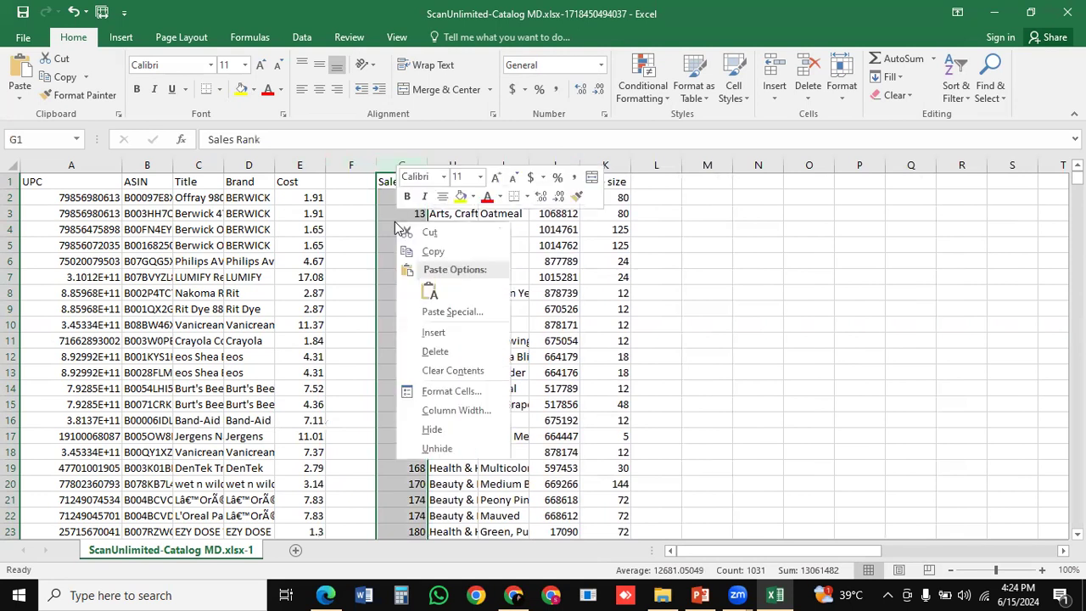
pyautogui.click(435, 332)
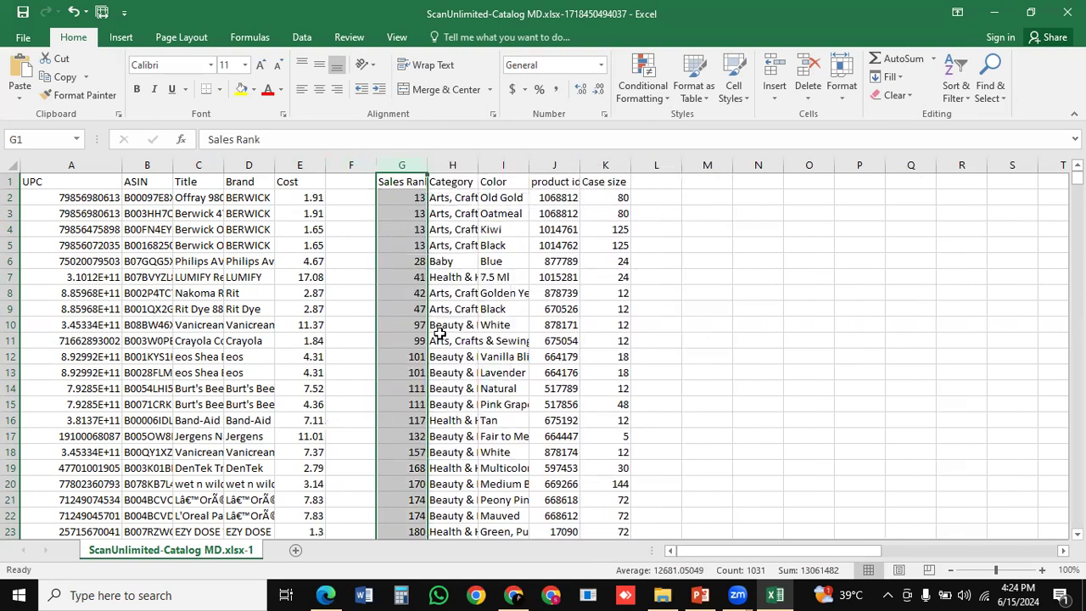
pyautogui.click(445, 163)
pyautogui.rightClick(444, 220)
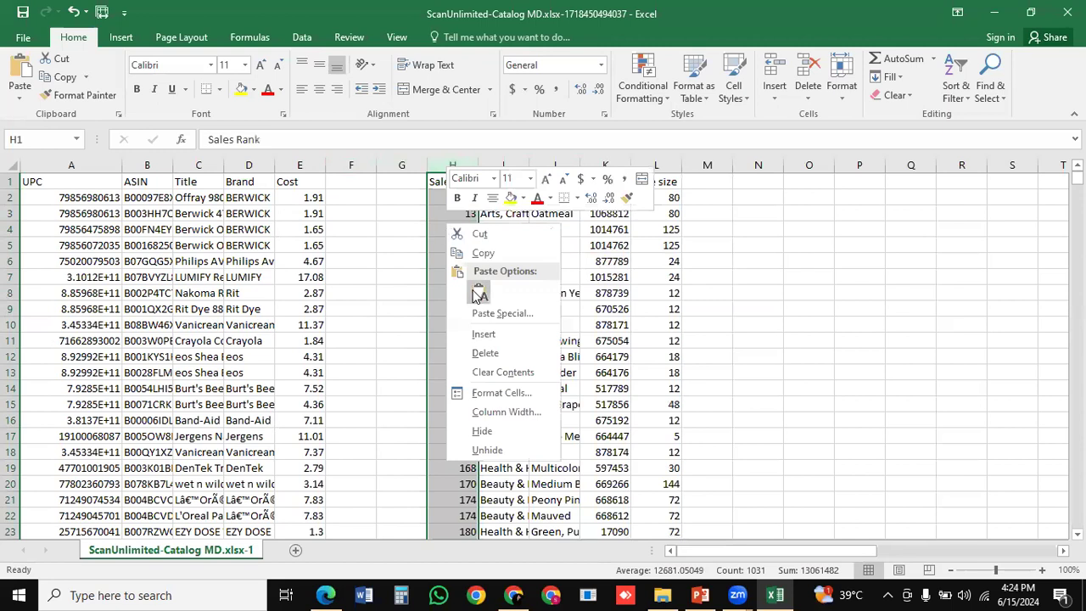
pyautogui.click(483, 335)
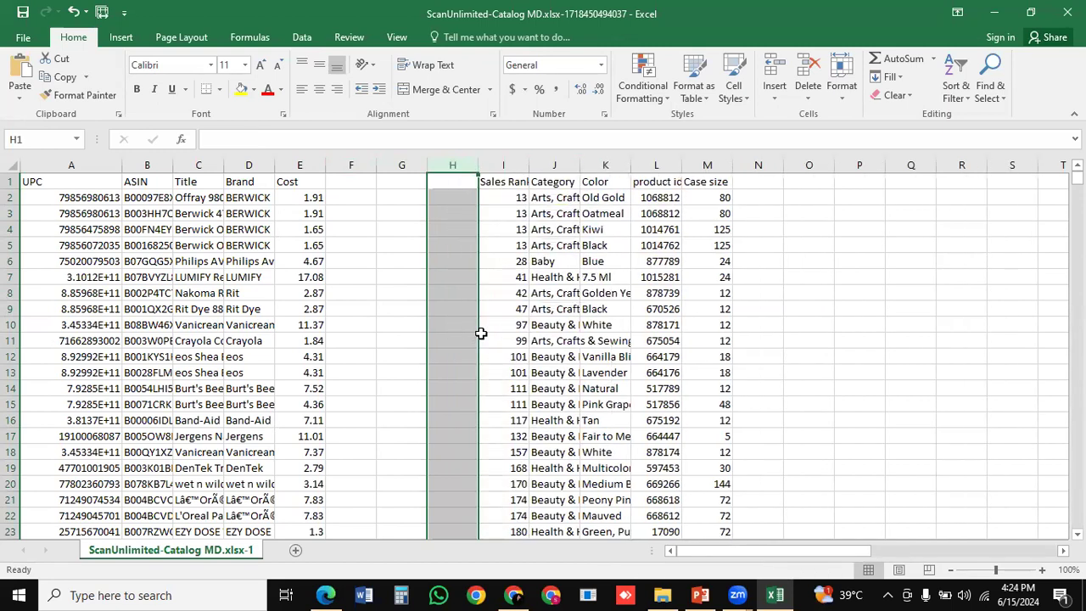
pyautogui.click(503, 161)
pyautogui.rightClick(502, 227)
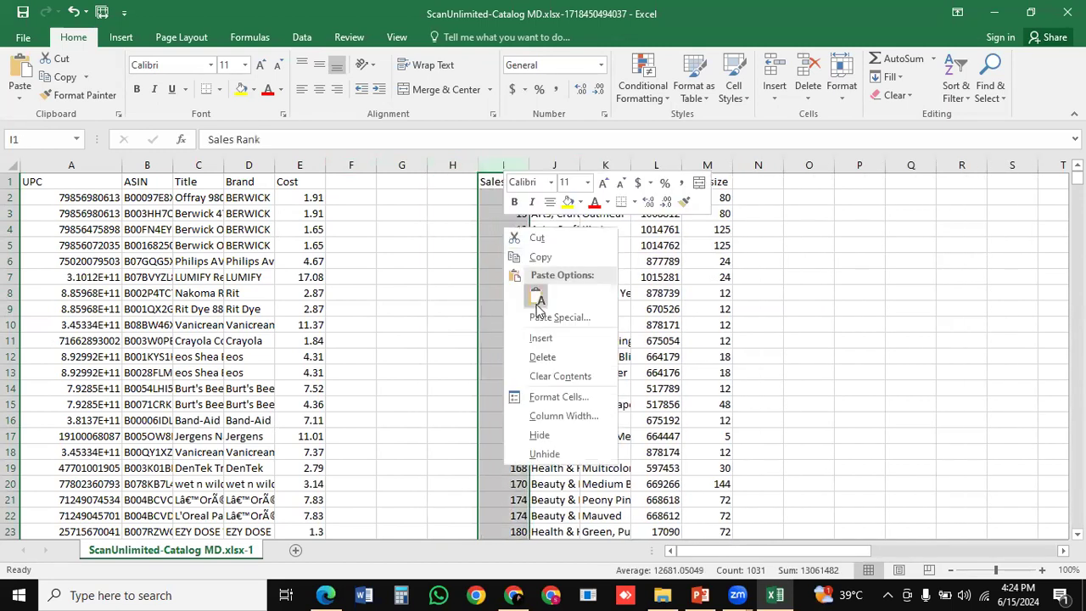
pyautogui.click(541, 337)
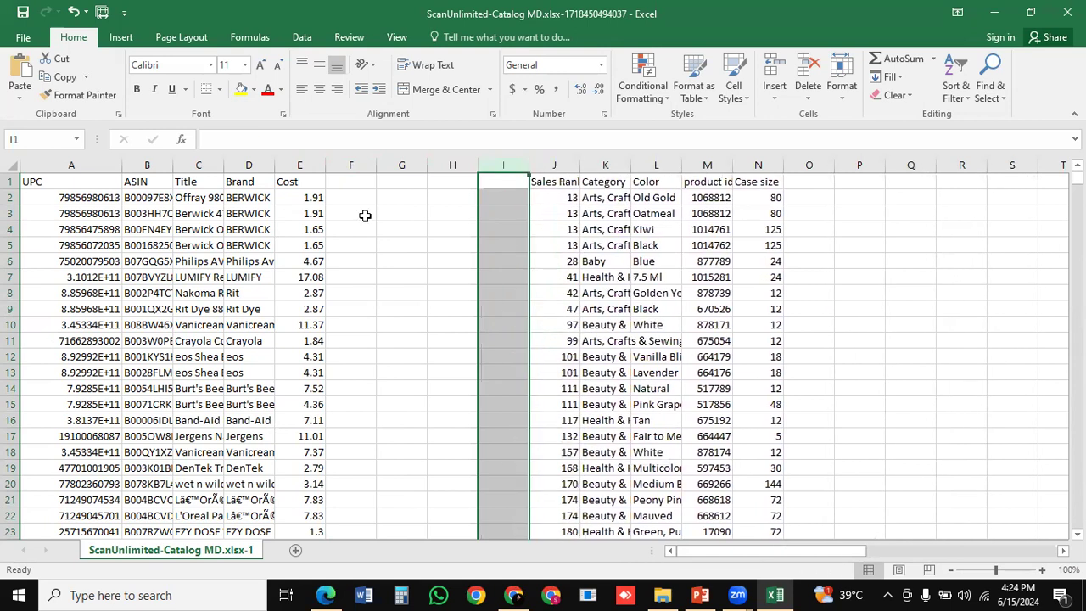
# Enter the headers "amz price" in F1 and "amz 90 days price" in G1
pyautogui.click(336, 182)
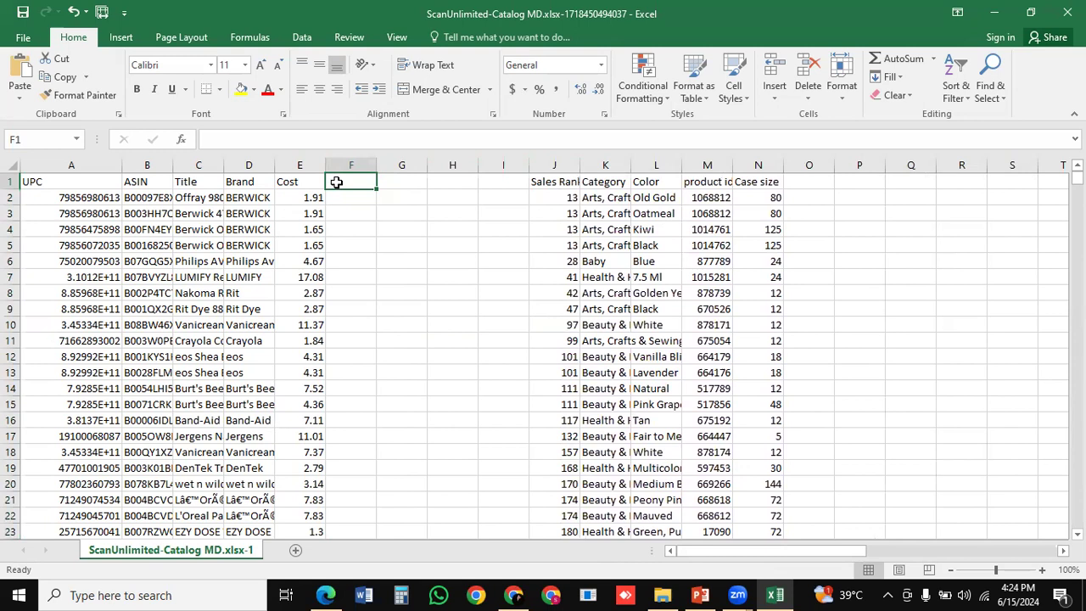
pyautogui.write('amz price')
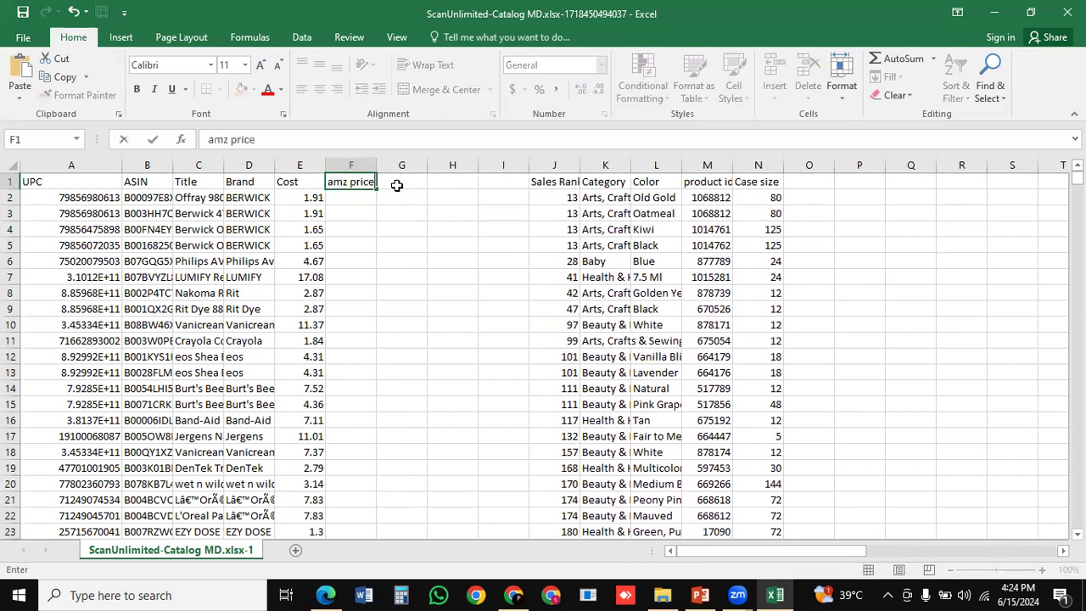
pyautogui.click(396, 185)
pyautogui.write('amz 90 dats')
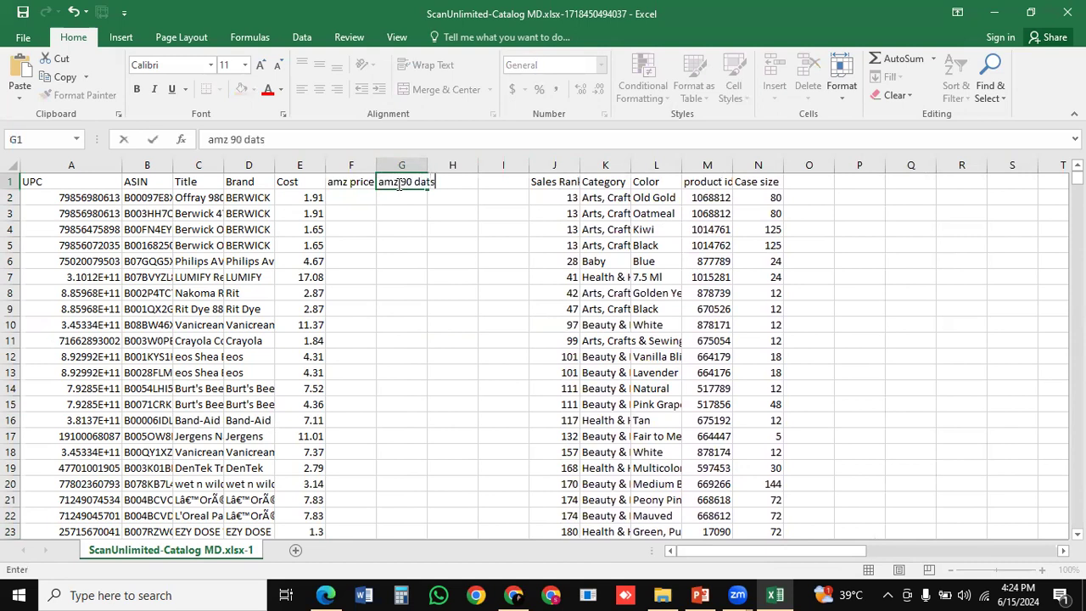
pyautogui.press('BackSpace')
pyautogui.press('BackSpace')
pyautogui.write('ys price')
pyautogui.press('Return')
pyautogui.click(436, 252)
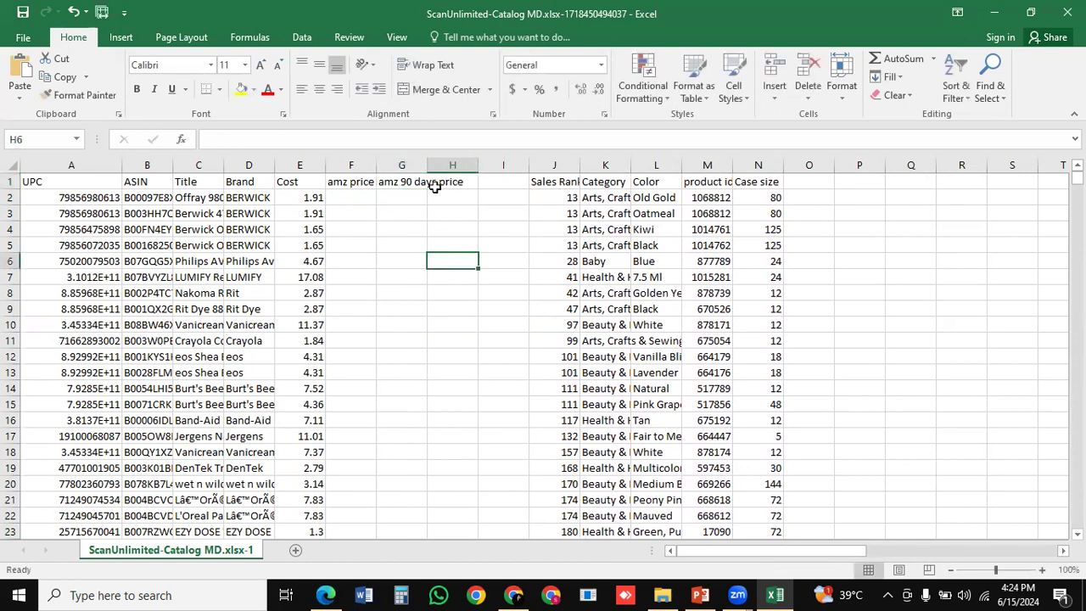
# Enter the headers "profit at" in H1 and "profit" in I1
pyautogui.doubleClick(436, 184)
pyautogui.write('profit at')
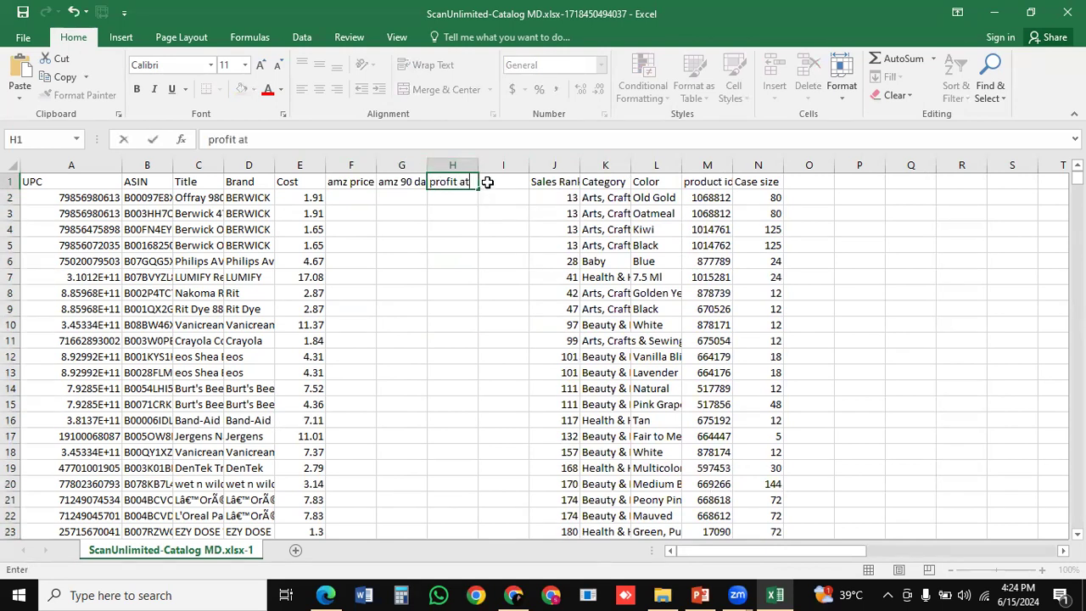
pyautogui.click(488, 182)
pyautogui.write('profit')
# Insert a blank column before Sales Rank and give it the header "margin" in J1
pyautogui.click(554, 165)
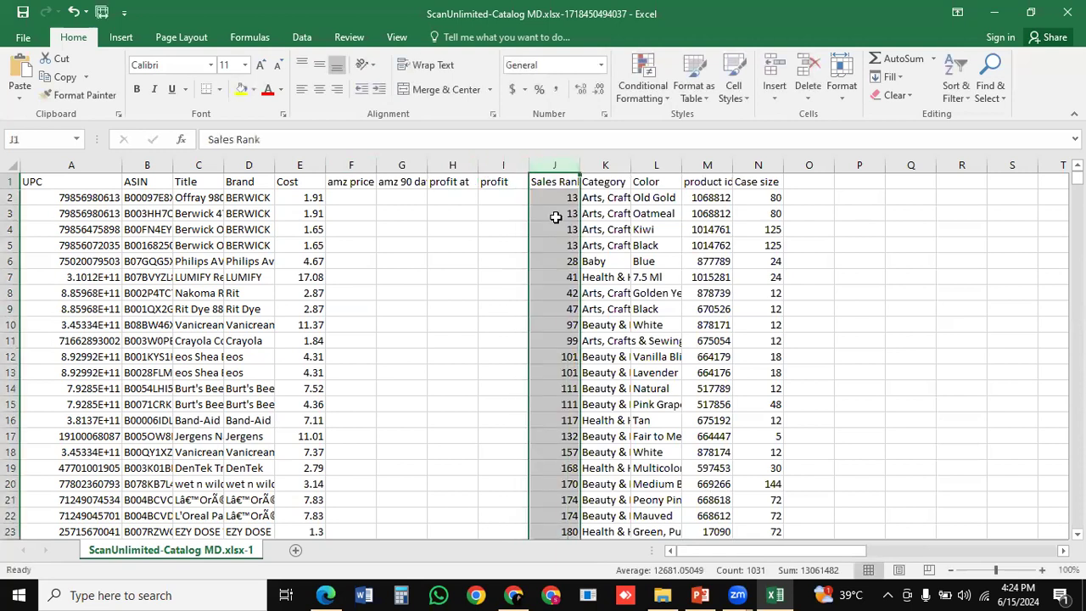
pyautogui.rightClick(557, 219)
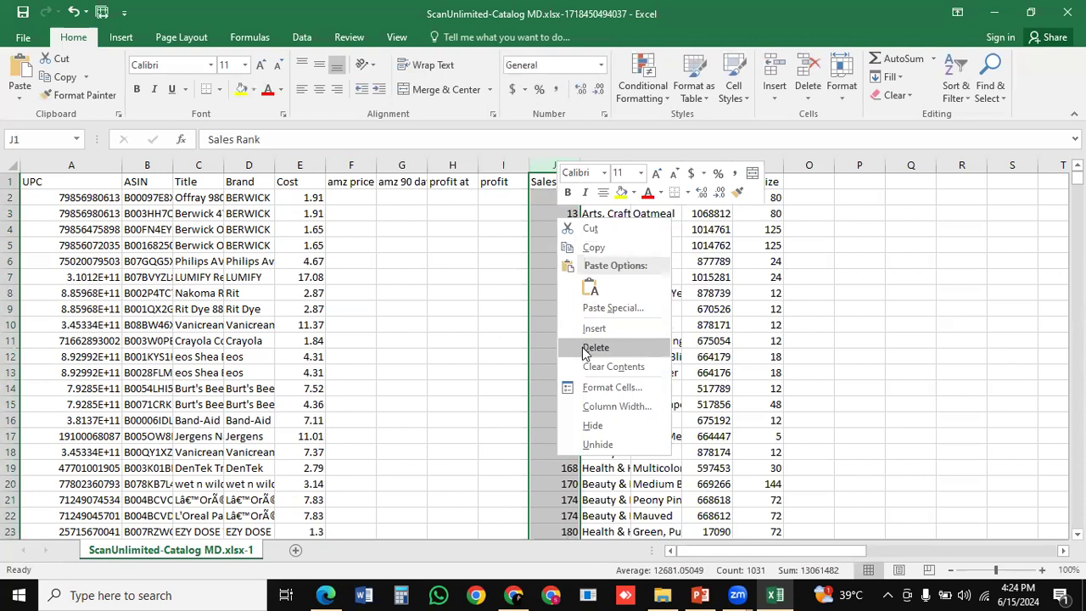
pyautogui.click(594, 328)
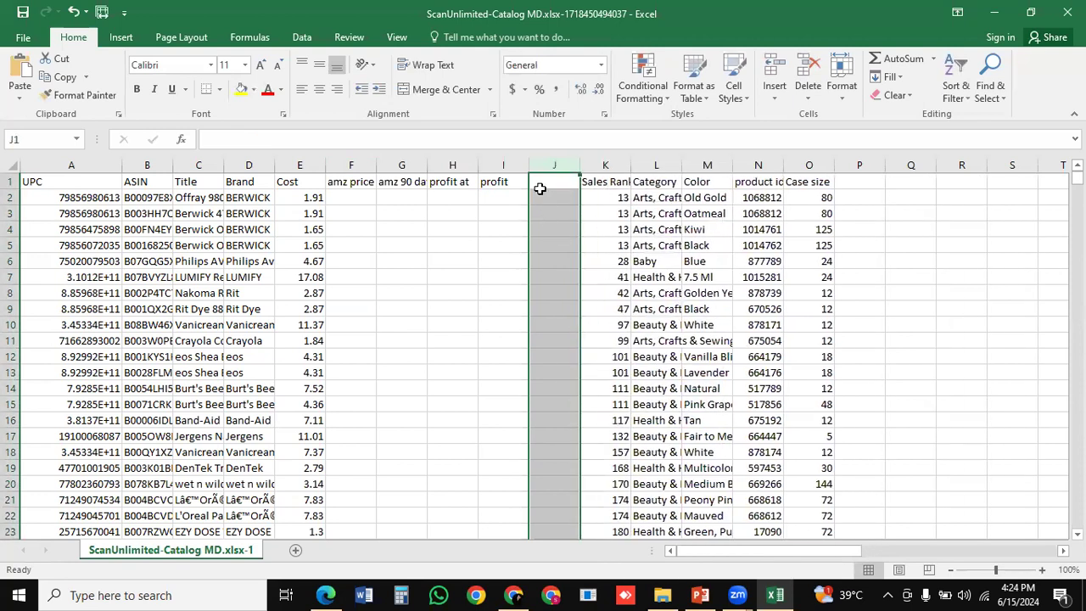
pyautogui.write('p')
pyautogui.press('BackSpace')
pyautogui.write('margin')
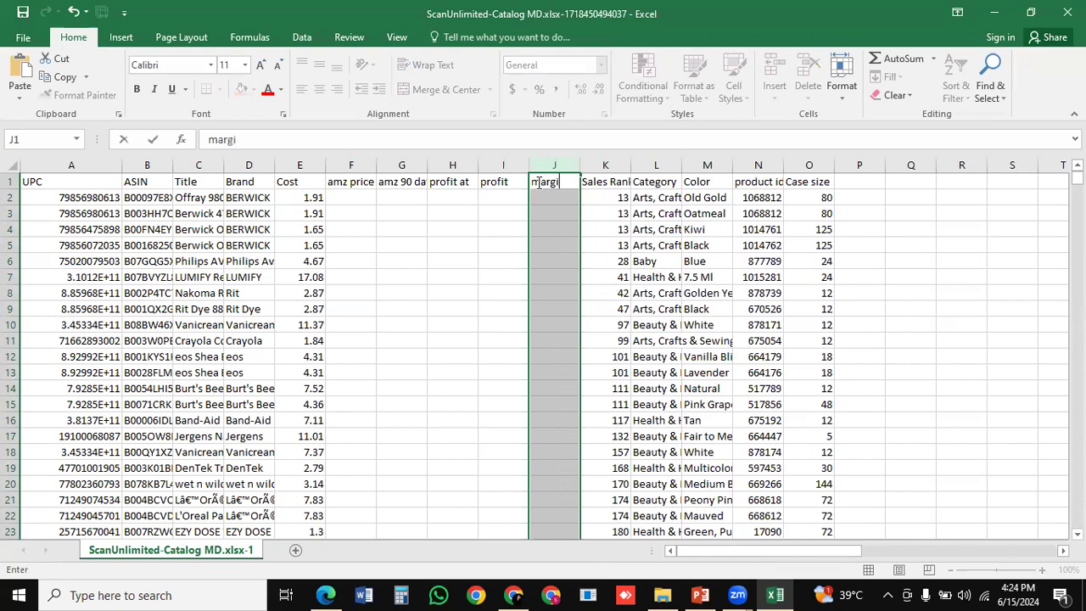
# Insert another column between margin and Sales Rank with the header "ROI" in K1
pyautogui.click(591, 167)
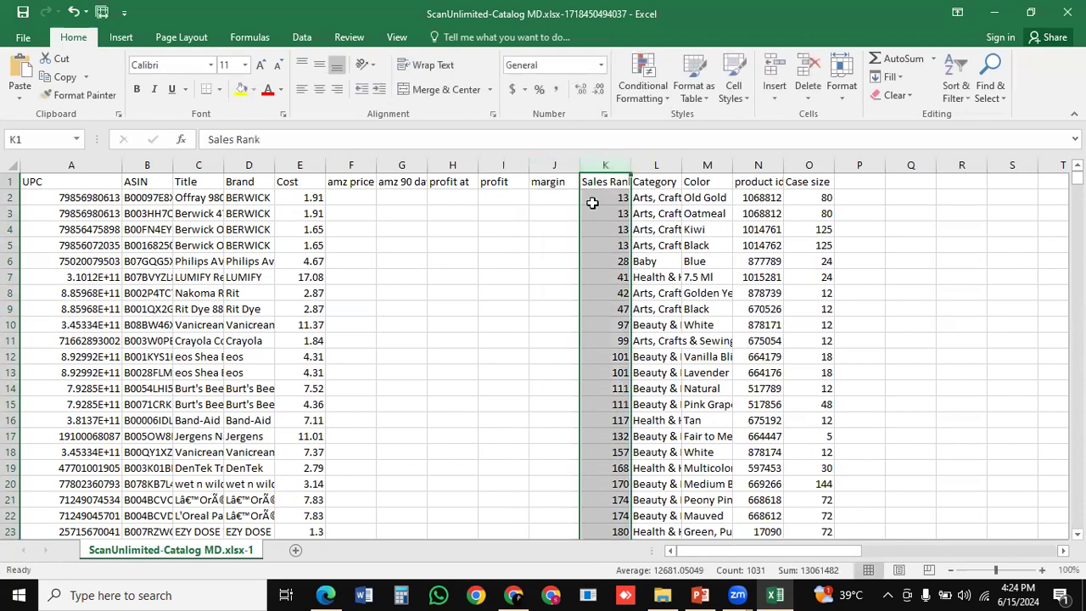
pyautogui.rightClick(593, 200)
pyautogui.click(632, 317)
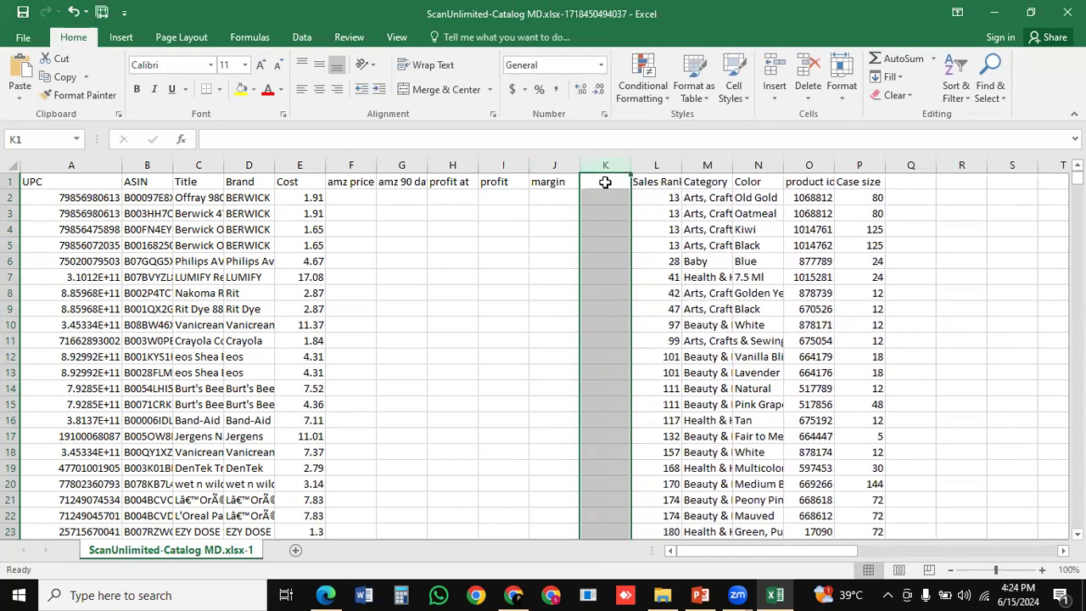
pyautogui.write('ROI')
pyautogui.click(560, 260)
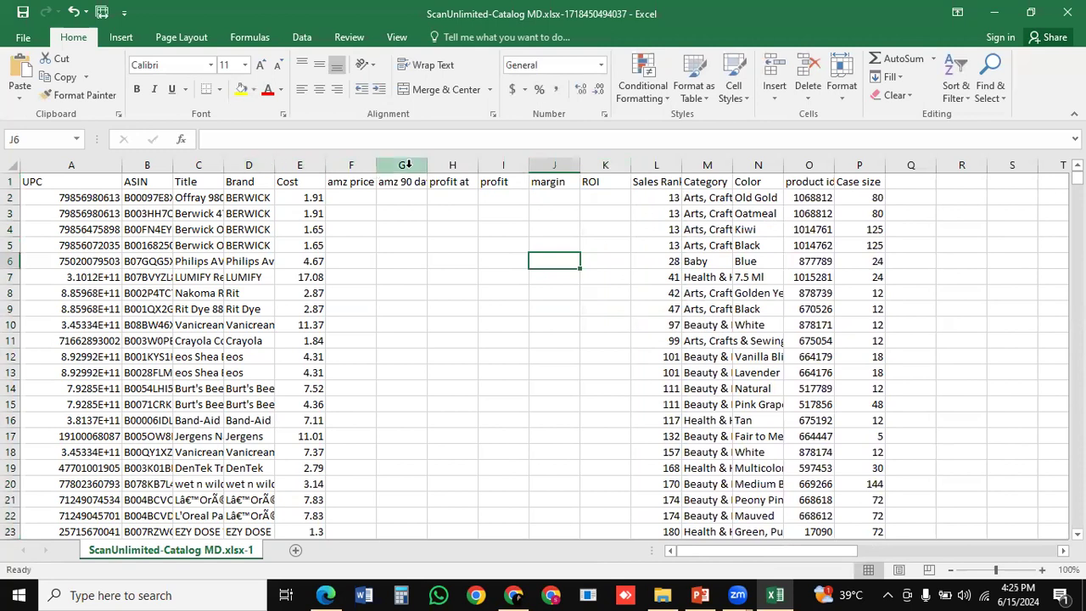
# Widen the amz 90 days price column and enter the header "COMMENT" in Q1 after Case size
pyautogui.moveTo(427, 165); pyautogui.dragTo(454, 164)
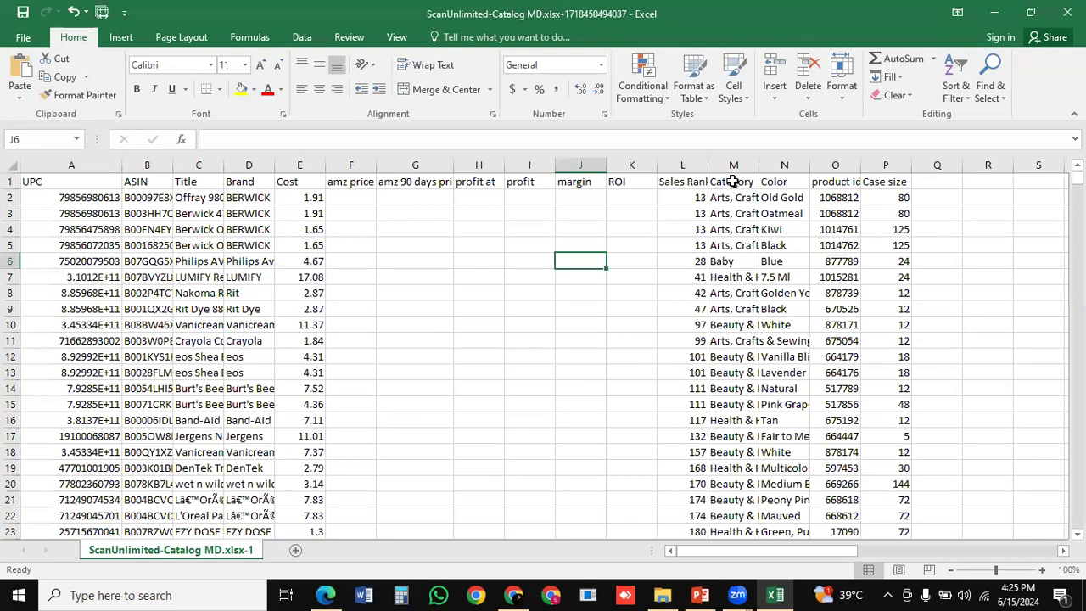
pyautogui.click(936, 182)
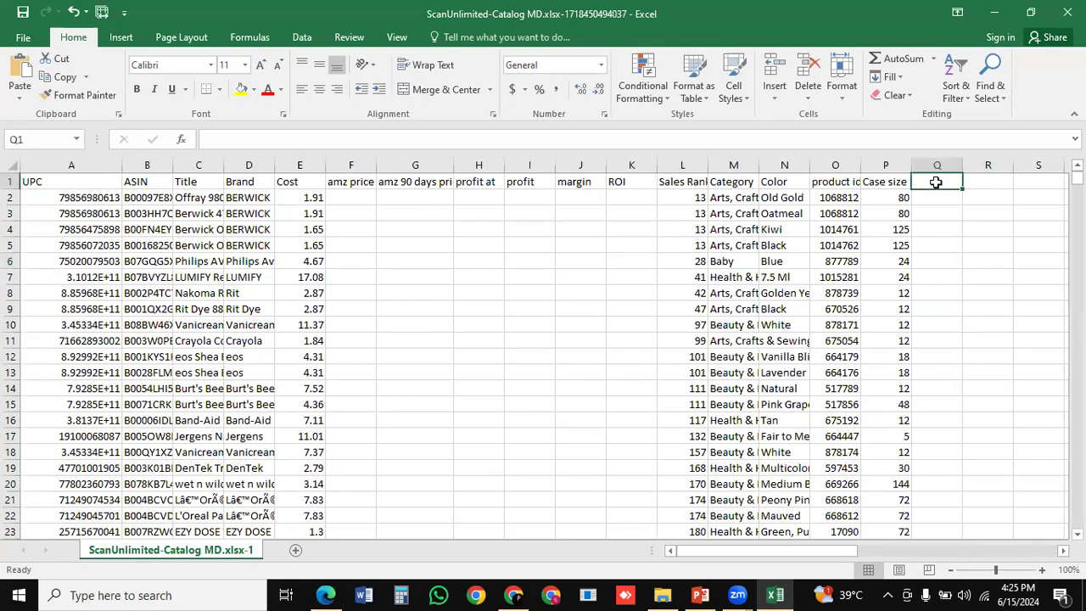
pyautogui.write('COMMENT')
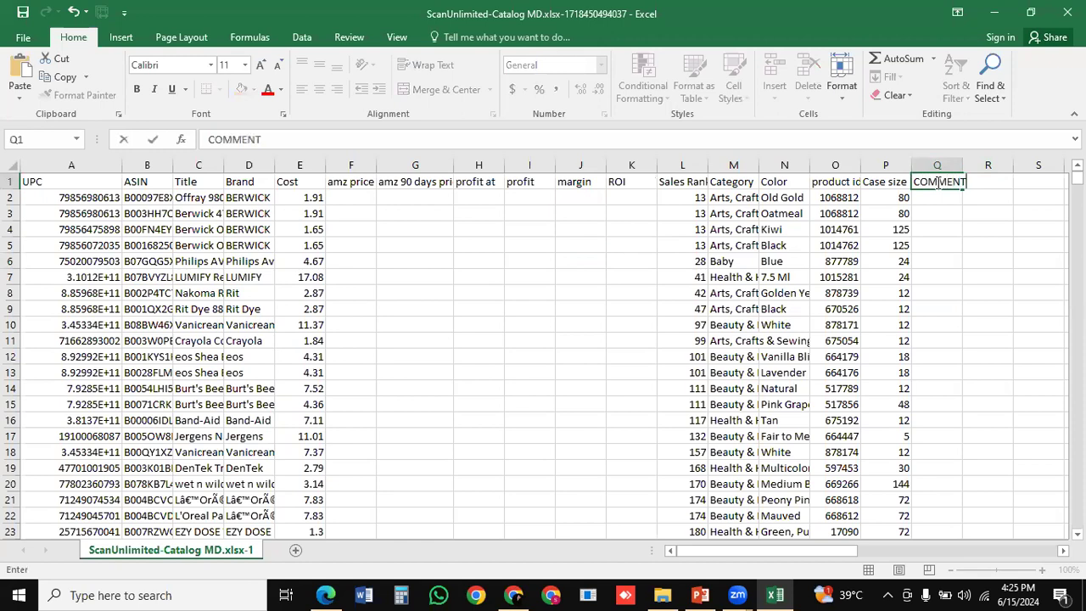
pyautogui.click(634, 227)
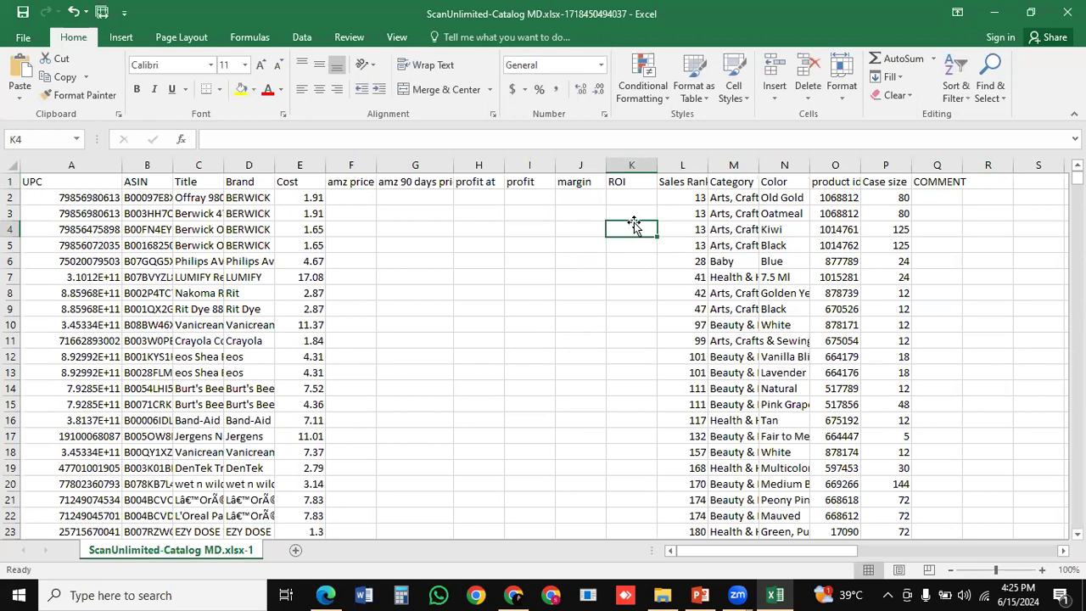
pyautogui.scroll(-9, 636, 336)
pyautogui.scroll(7, 636, 336)
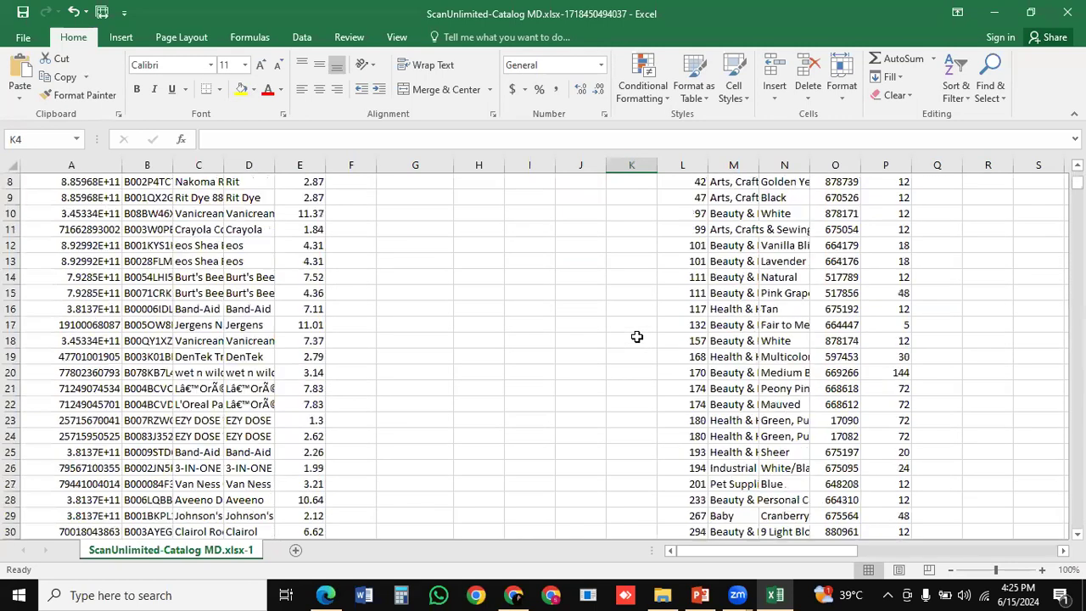
pyautogui.scroll(3, 636, 337)
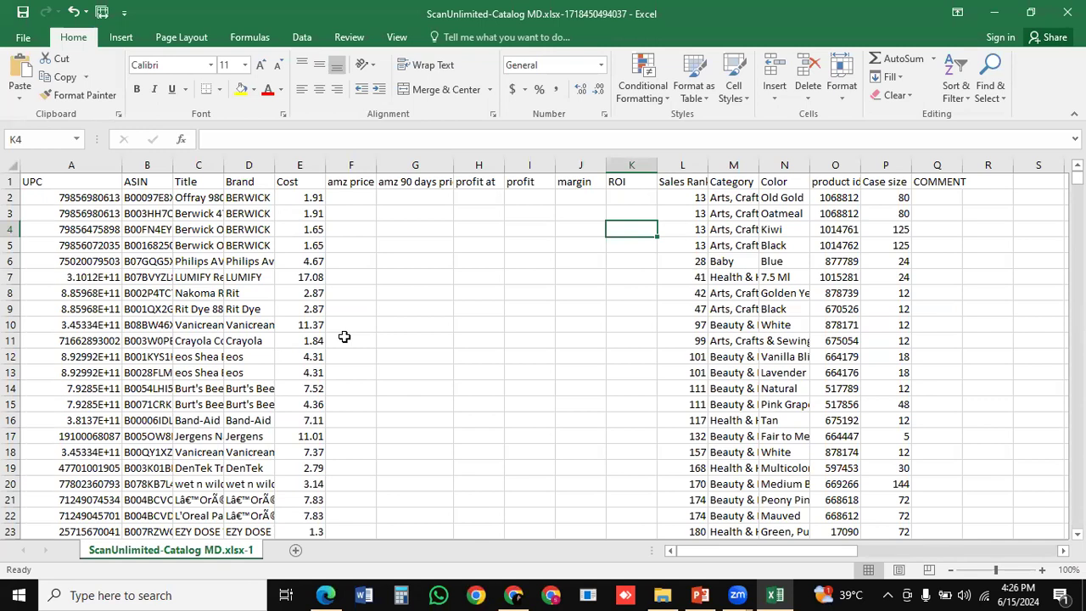
pyautogui.click(347, 247)
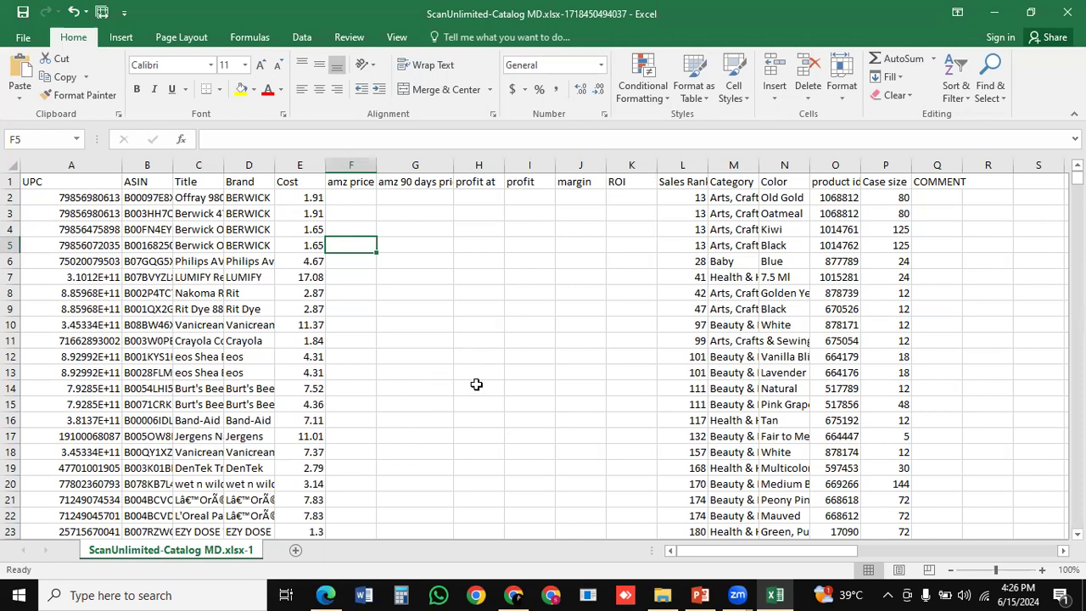
pyautogui.scroll(-9, 476, 384)
pyautogui.scroll(9, 476, 385)
pyautogui.click(346, 227)
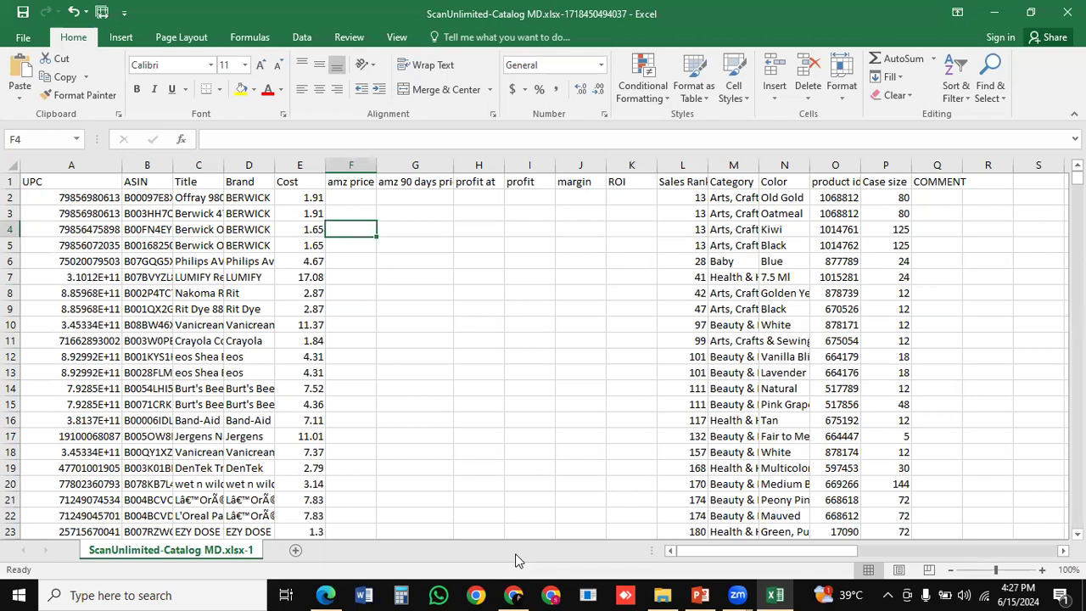
pyautogui.click(516, 555)
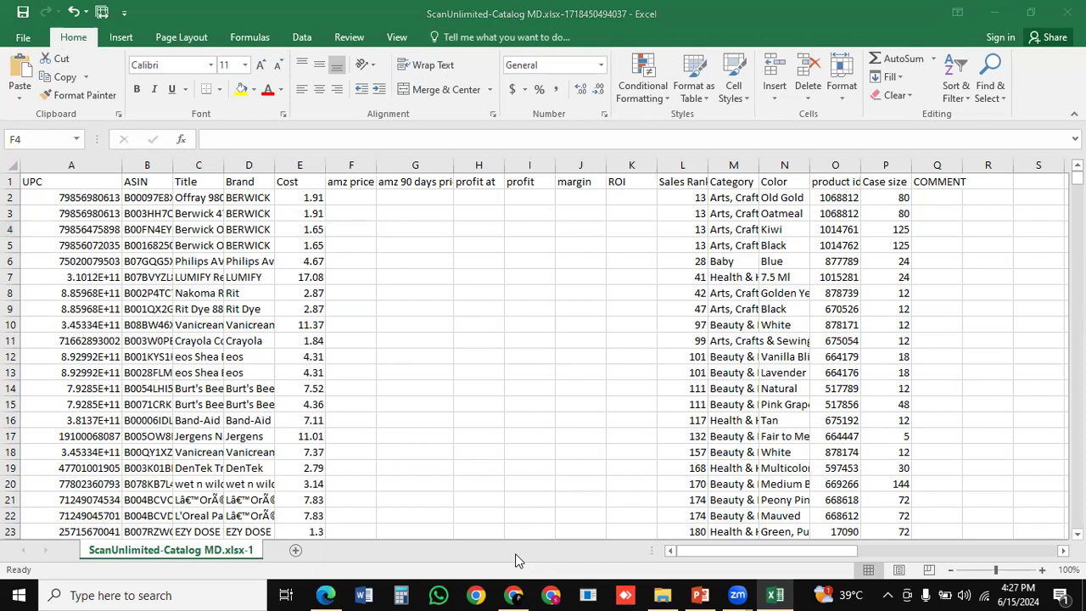